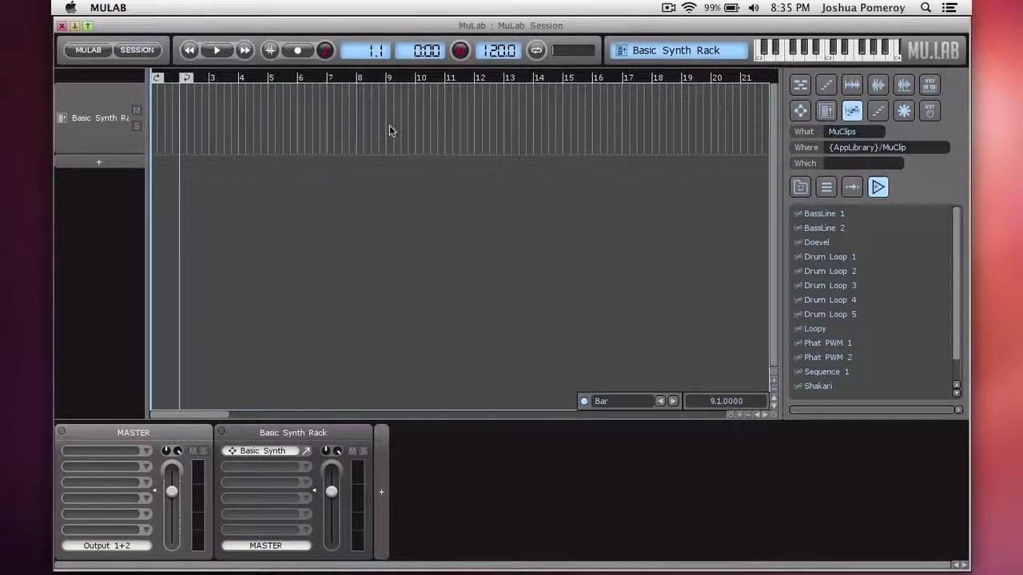
- Add a new Rack 3 to the MuLab mixer and load REAPER into it via ReWire
{"action": "left_click", "coordinate": [382, 491]}
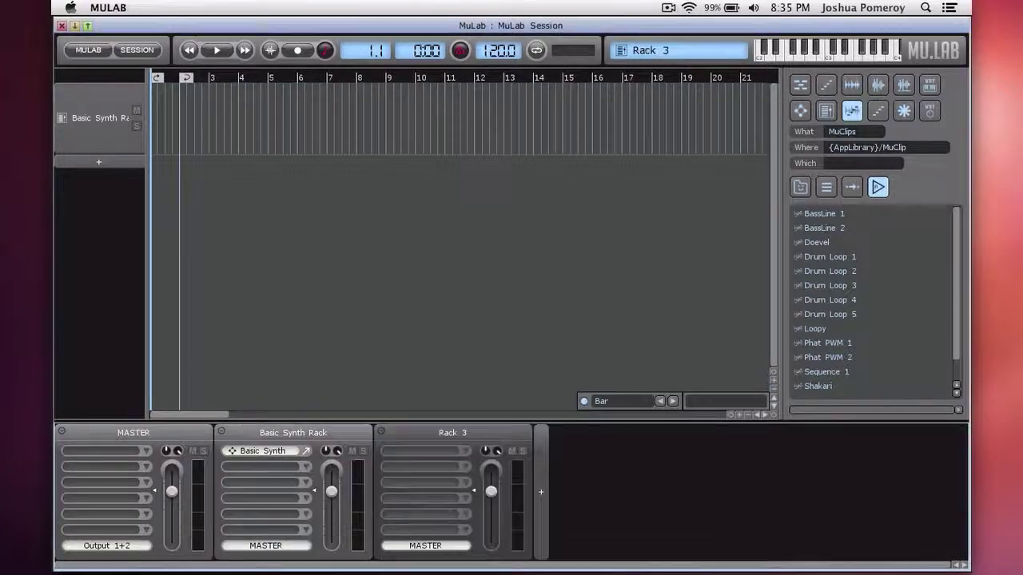
{"action": "left_click", "coordinate": [467, 451]}
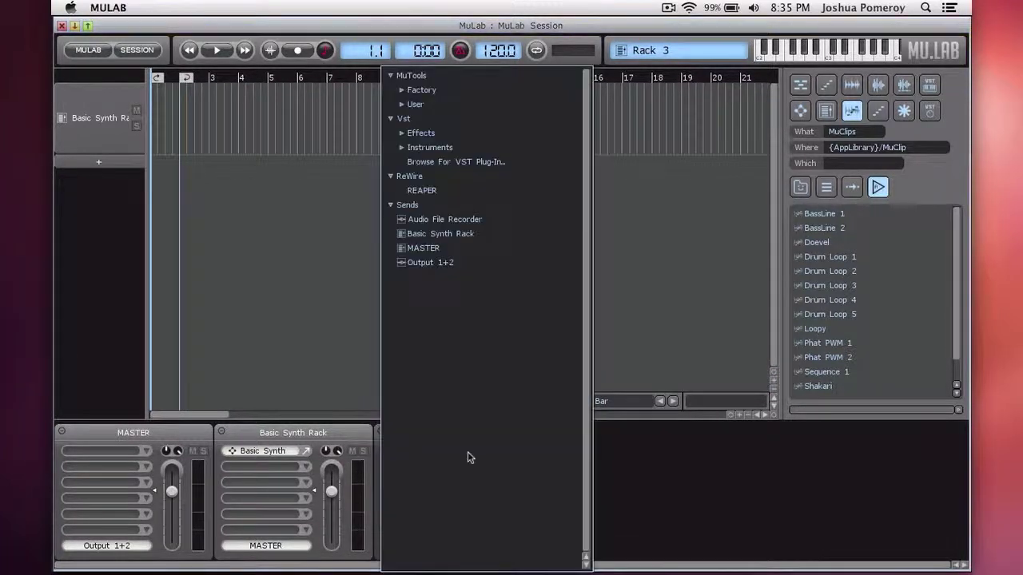
{"action": "double_click", "coordinate": [428, 195]}
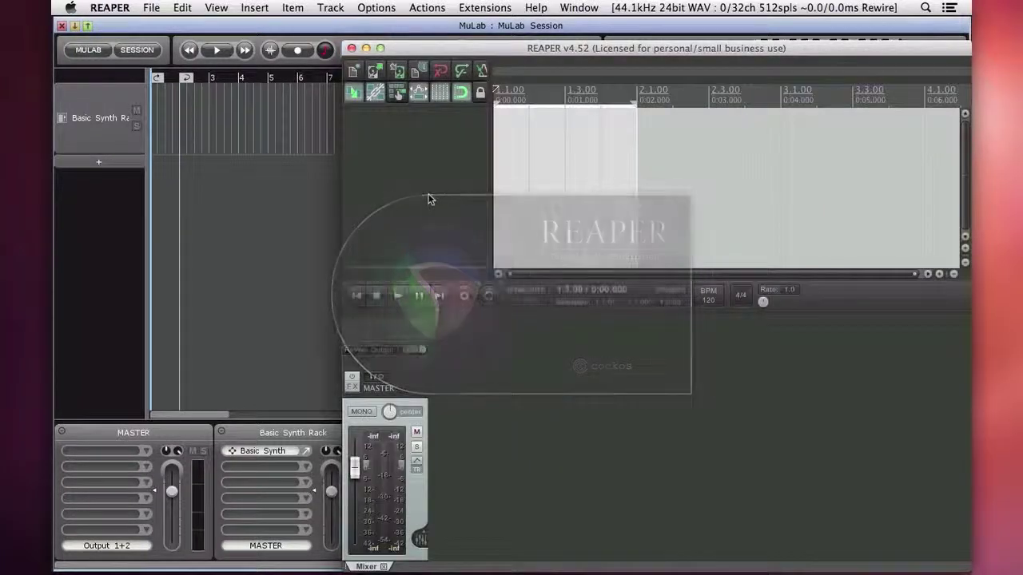
- Move the launched ReWire REAPER window into position over MuLab
{"action": "left_click_drag", "start_coordinate": [806, 58], "coordinate": [762, 26]}
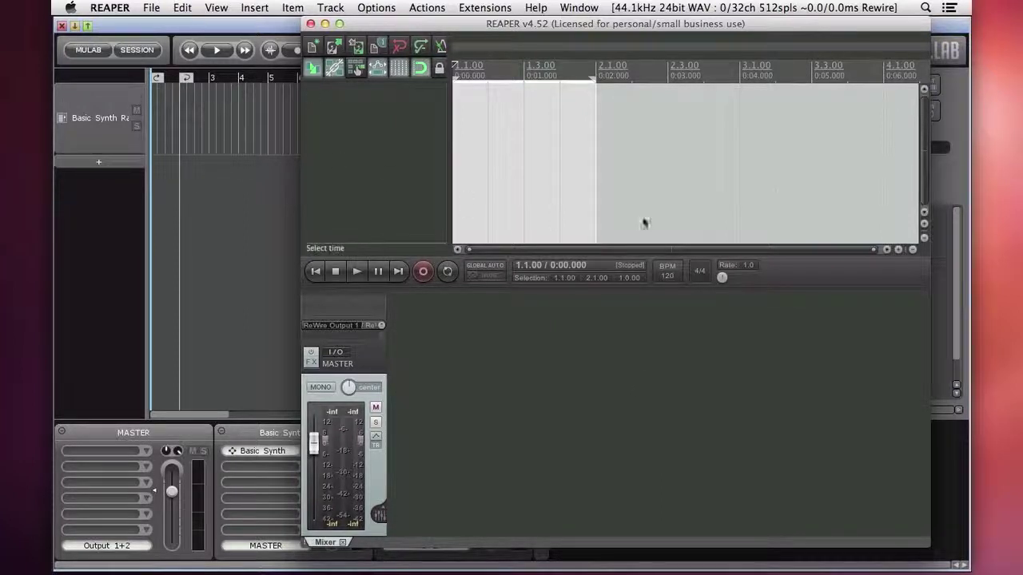
- Set REAPER's time selection from 1.1.00 to 5.1.00, enable Repeat, and check MuLab's loop range
{"action": "scroll", "coordinate": [584, 156], "scroll_direction": "down", "scroll_amount": 3}
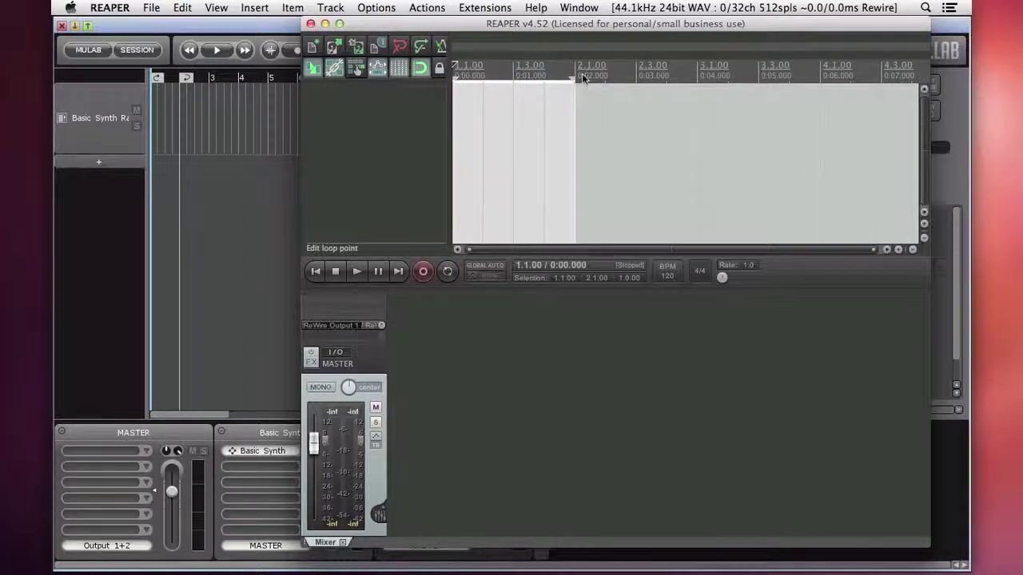
{"action": "left_click_drag", "start_coordinate": [572, 81], "coordinate": [823, 81]}
{"action": "scroll", "coordinate": [662, 116], "scroll_direction": "down", "scroll_amount": 1}
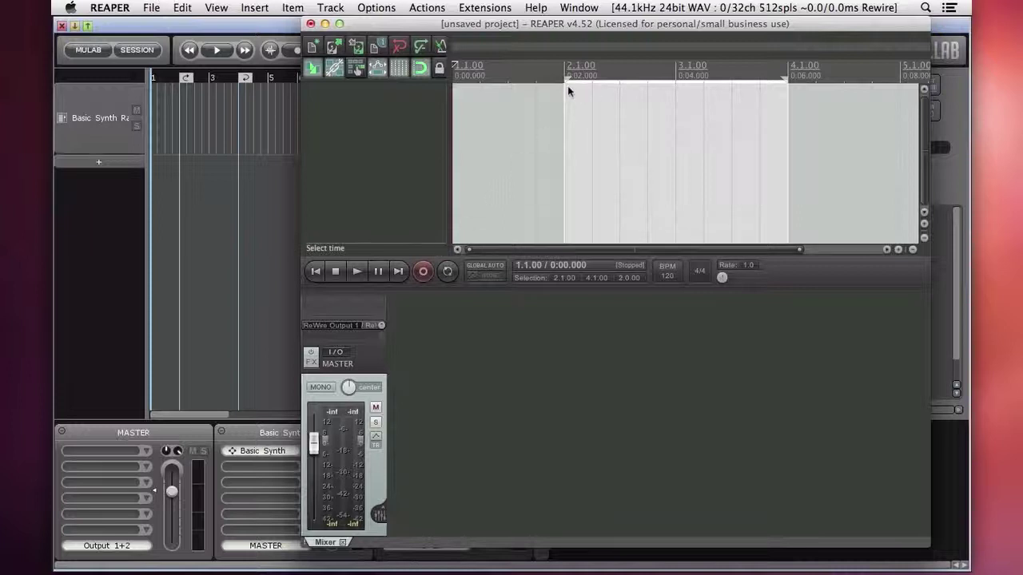
{"action": "left_click_drag", "start_coordinate": [566, 80], "coordinate": [454, 80]}
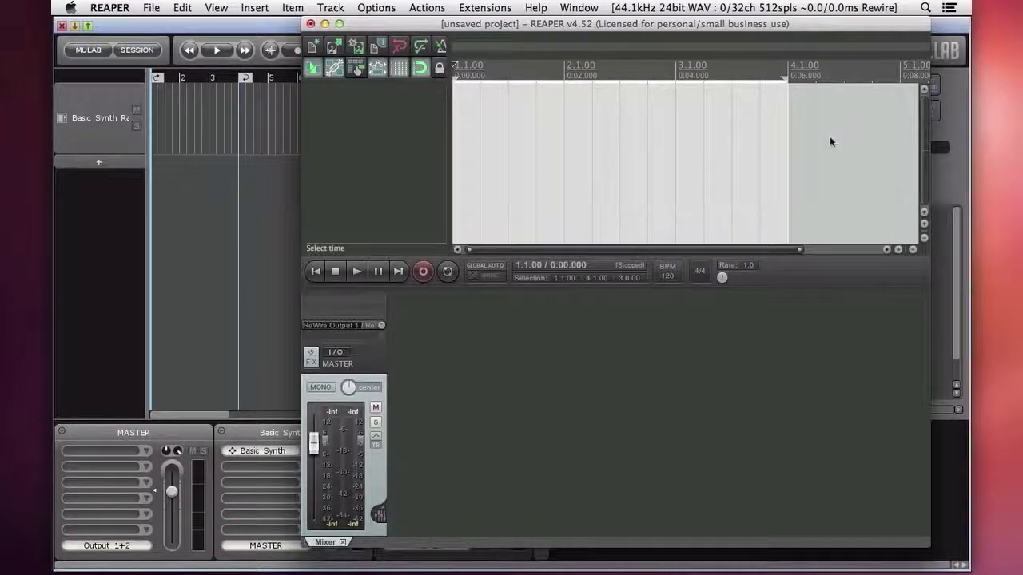
{"action": "scroll", "coordinate": [782, 95], "scroll_direction": "down", "scroll_amount": 1}
{"action": "left_click_drag", "start_coordinate": [776, 81], "coordinate": [884, 80]}
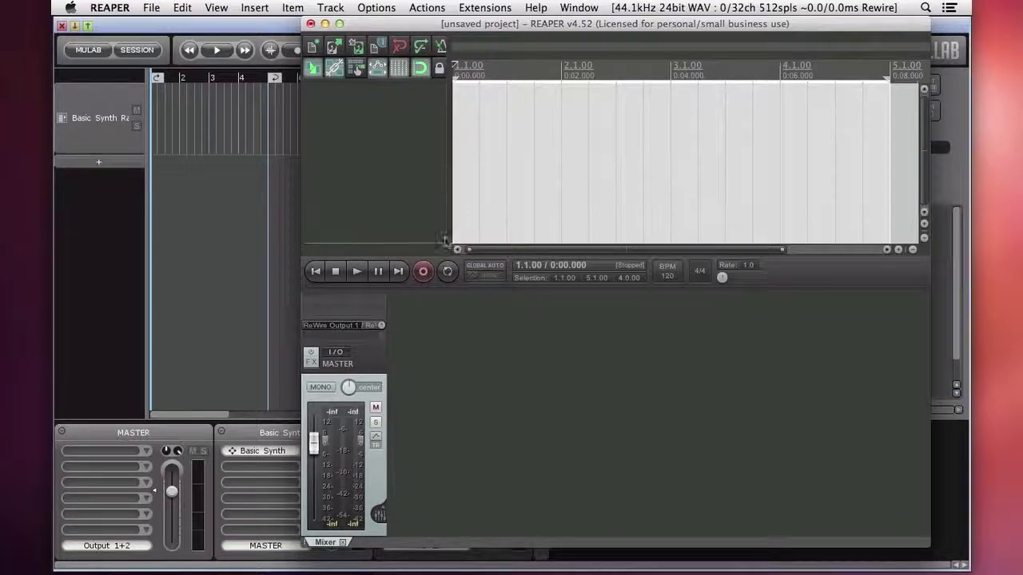
{"action": "left_click", "coordinate": [446, 272]}
{"action": "left_click_drag", "start_coordinate": [515, 23], "coordinate": [529, 133]}
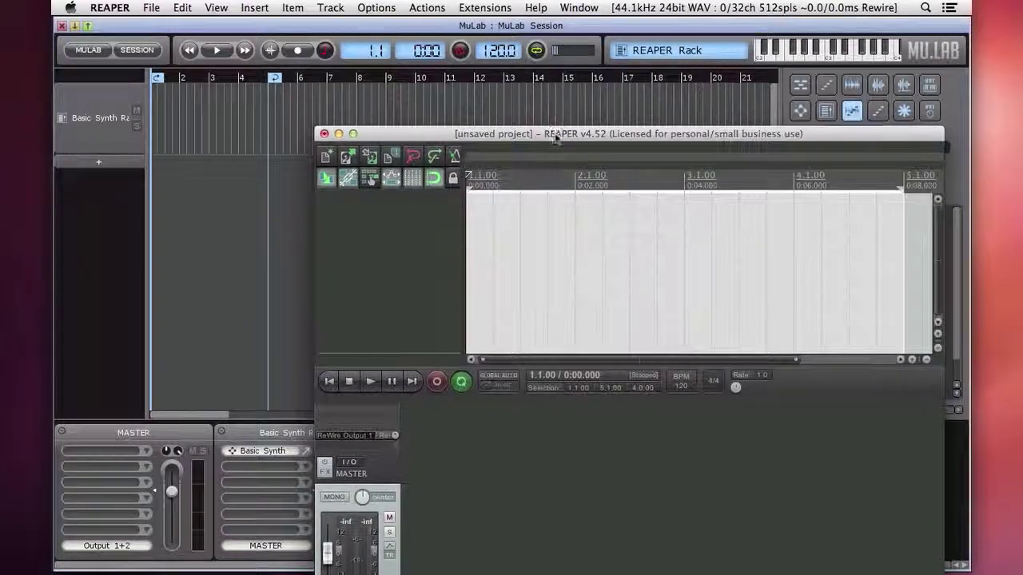
{"action": "left_click_drag", "start_coordinate": [554, 133], "coordinate": [548, 23]}
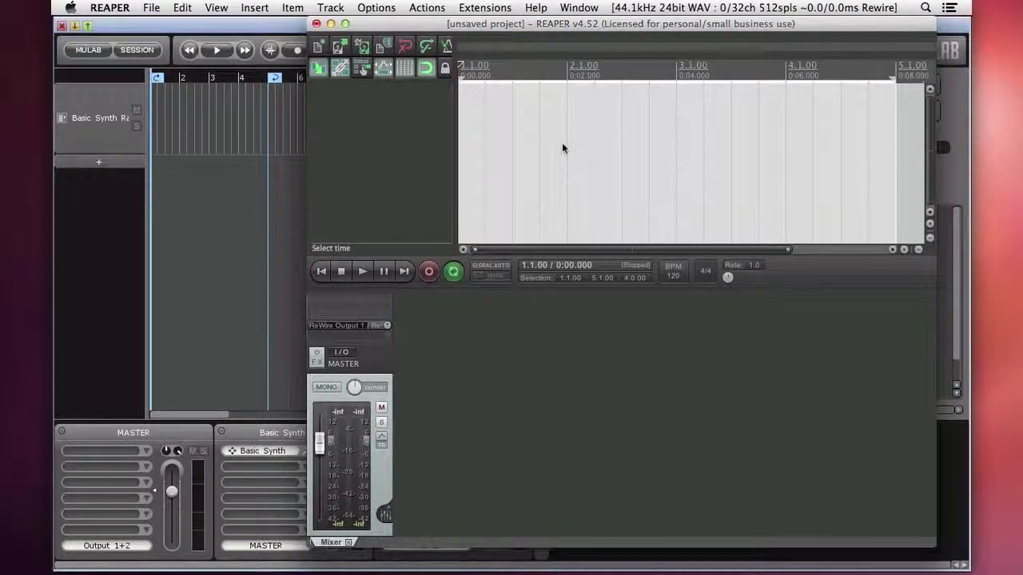
{"action": "scroll", "coordinate": [561, 146], "scroll_direction": "down", "scroll_amount": 2}
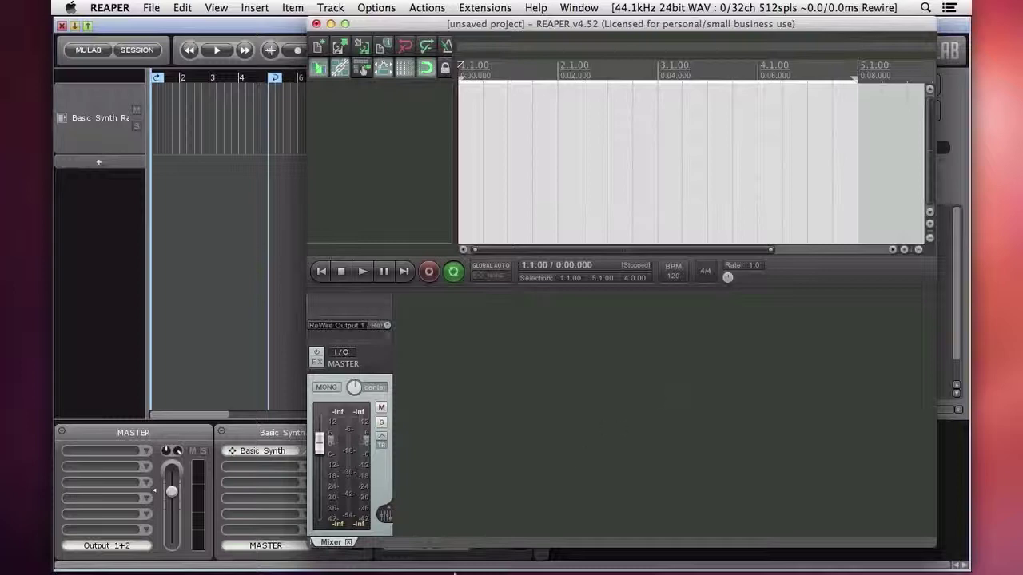
- Import hiphop beat.wav from Finder's Music/Samples/LOOPS folder into REAPER as a new track
{"action": "mouse_move", "coordinate": [421, 551]}
{"action": "left_click", "coordinate": [175, 548]}
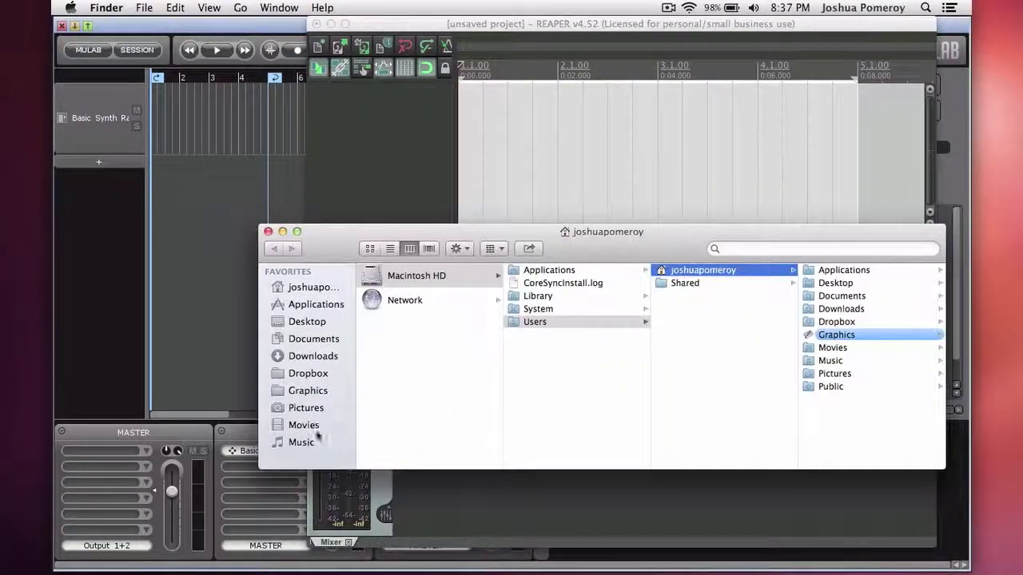
{"action": "left_click", "coordinate": [303, 446]}
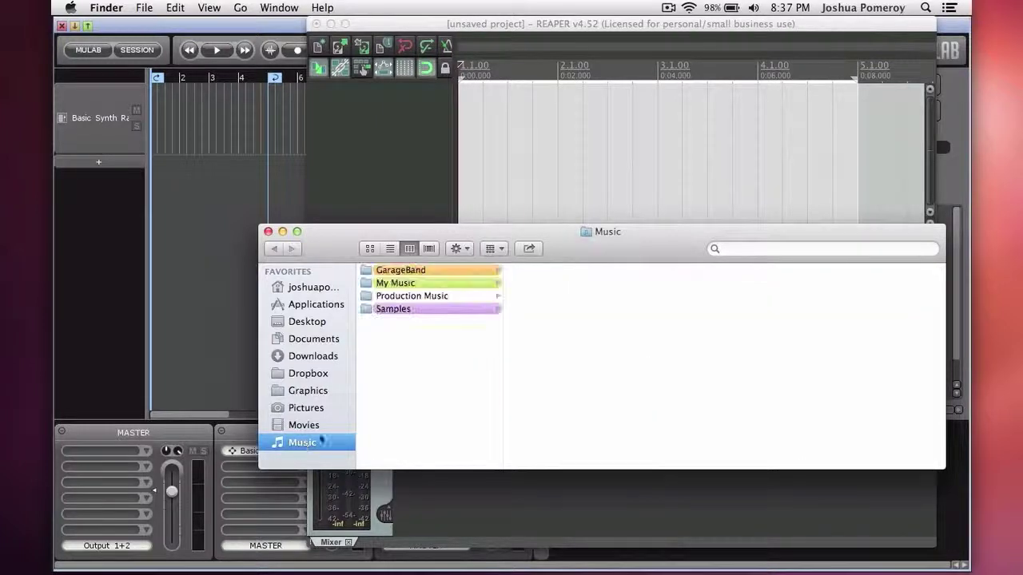
{"action": "left_click", "coordinate": [407, 309]}
{"action": "left_click", "coordinate": [551, 320]}
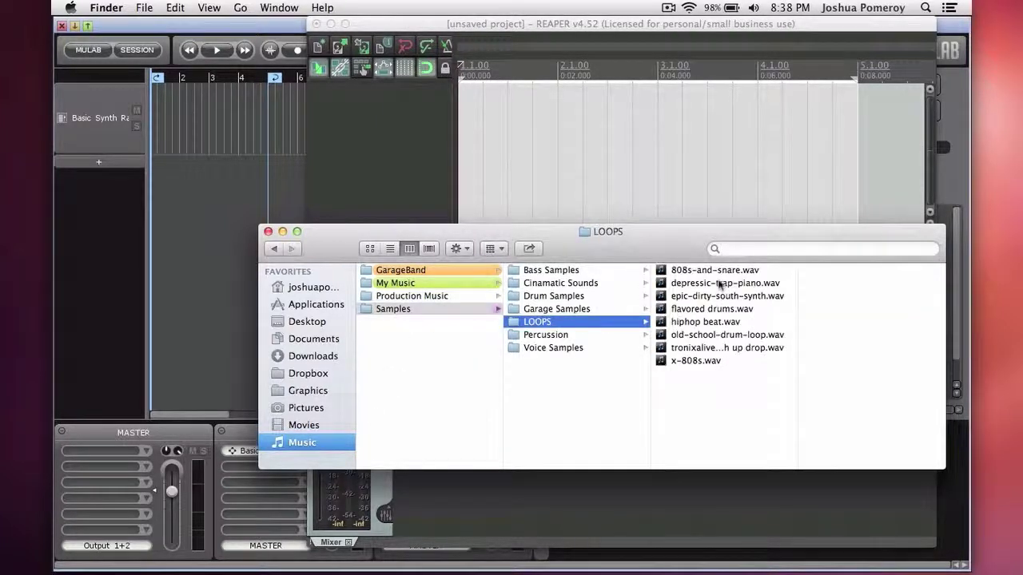
{"action": "left_click", "coordinate": [707, 321]}
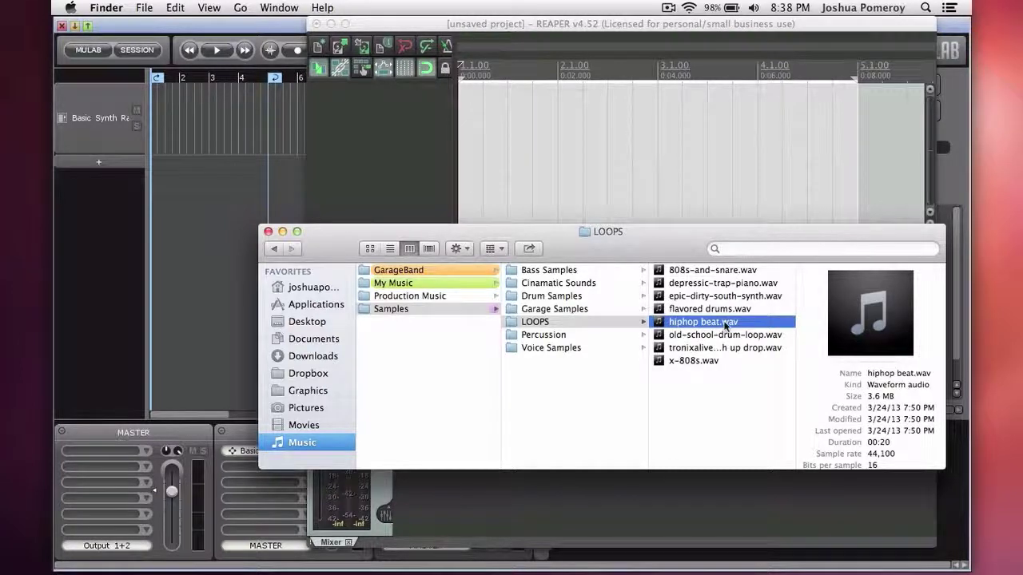
{"action": "left_click_drag", "start_coordinate": [590, 232], "coordinate": [455, 116]}
{"action": "key", "text": "Return"}
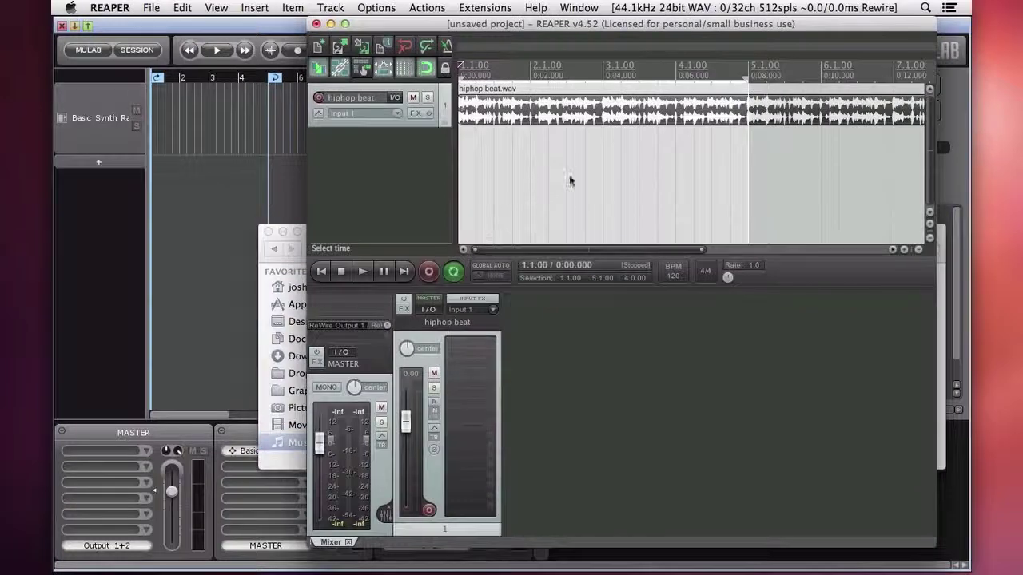
- Play and stop the imported hiphop beat loop in REAPER
{"action": "key", "text": "space"}
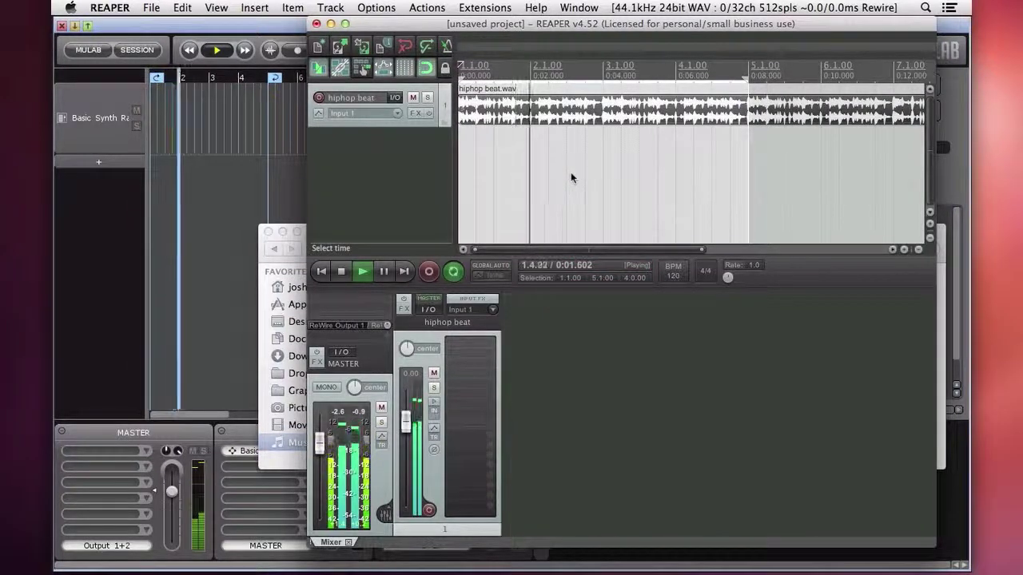
{"action": "key", "text": "space"}
{"action": "key", "text": "space"}
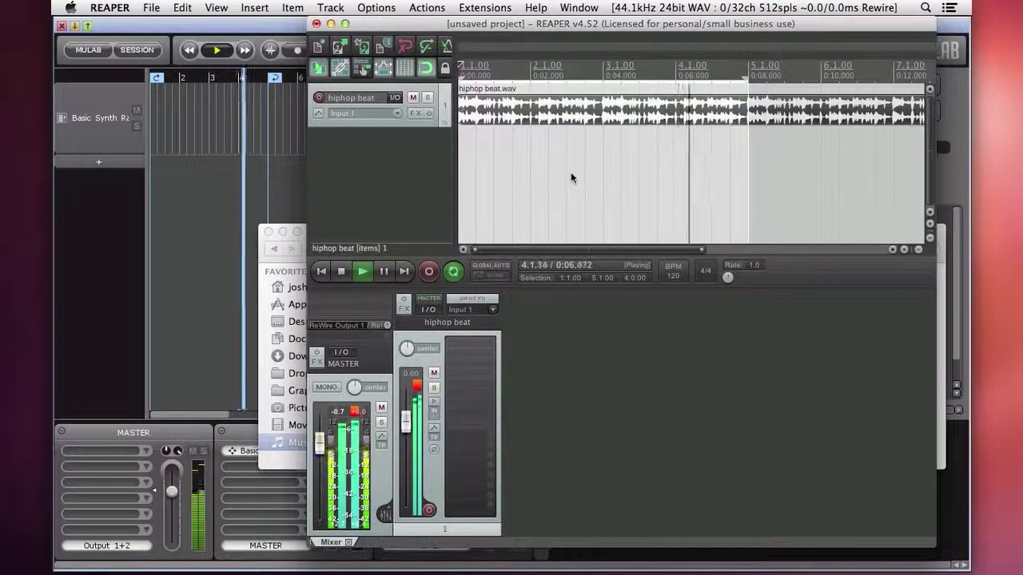
{"action": "key", "text": "space"}
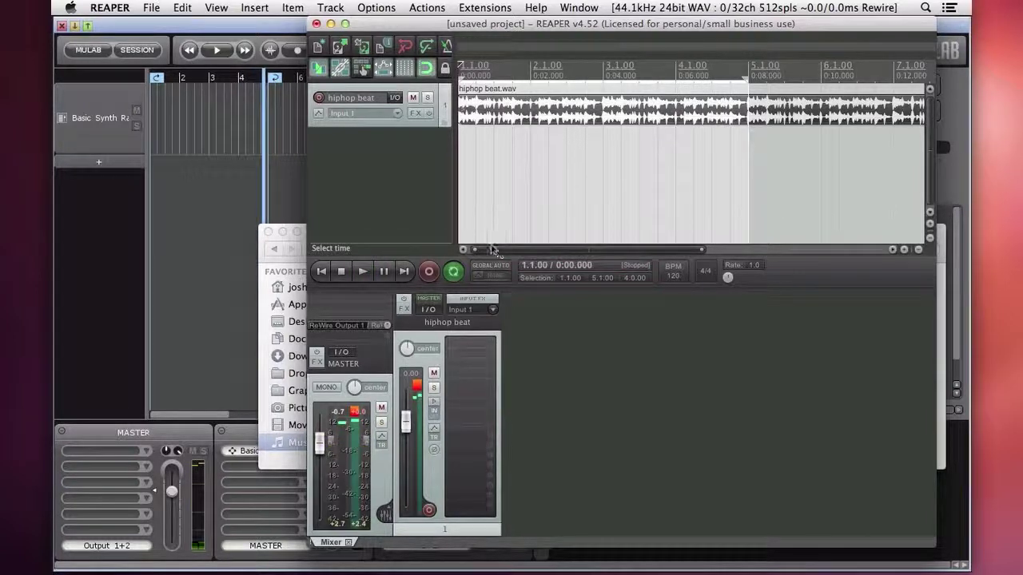
- Zoom in on the hiphop beat item's start, select it, and play it again from 1.1.00
{"action": "scroll", "coordinate": [484, 144], "scroll_direction": "up", "scroll_amount": 4}
{"action": "scroll", "coordinate": [520, 157], "scroll_direction": "up", "scroll_amount": 4}
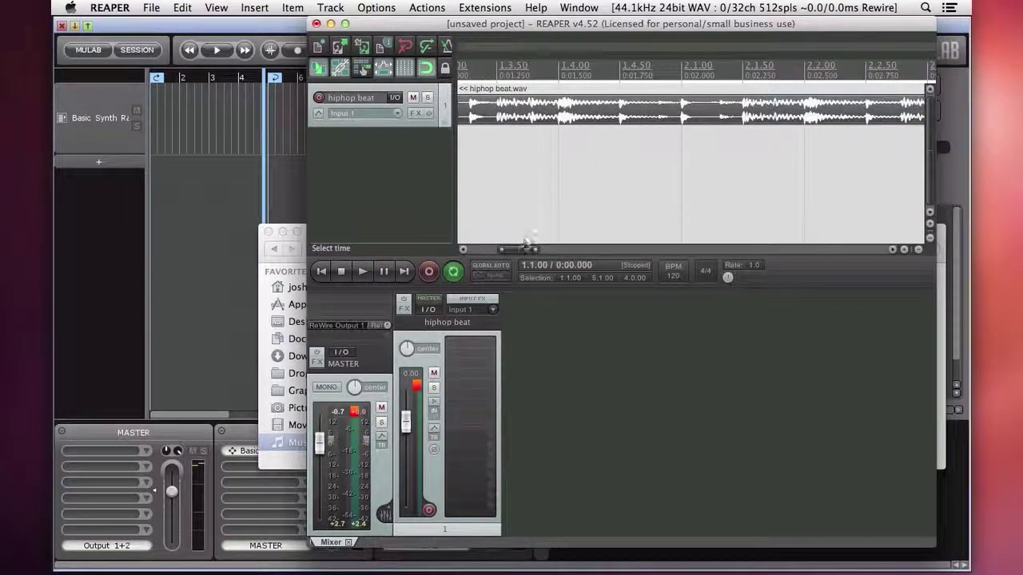
{"action": "left_click_drag", "start_coordinate": [524, 250], "coordinate": [470, 252]}
{"action": "scroll", "coordinate": [474, 252], "scroll_direction": "up", "scroll_amount": 5}
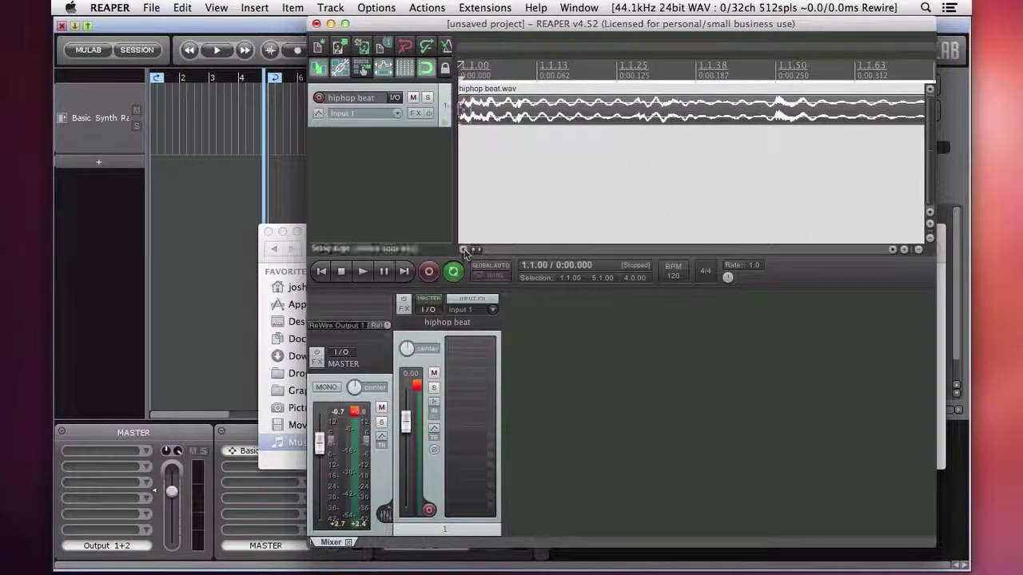
{"action": "left_click_drag", "start_coordinate": [470, 102], "coordinate": [463, 116]}
{"action": "scroll", "coordinate": [479, 133], "scroll_direction": "down", "scroll_amount": 3}
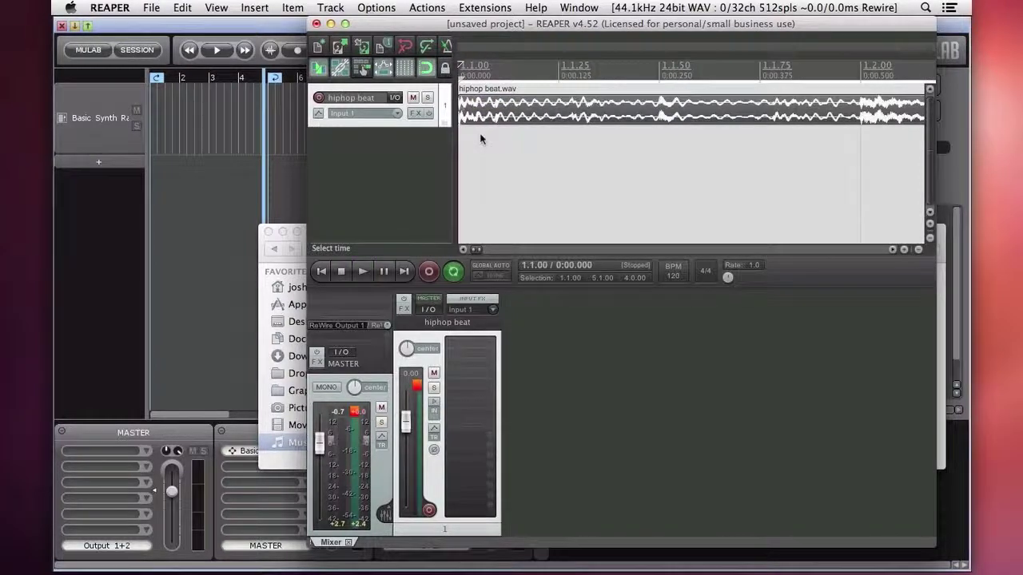
{"action": "key", "text": "space"}
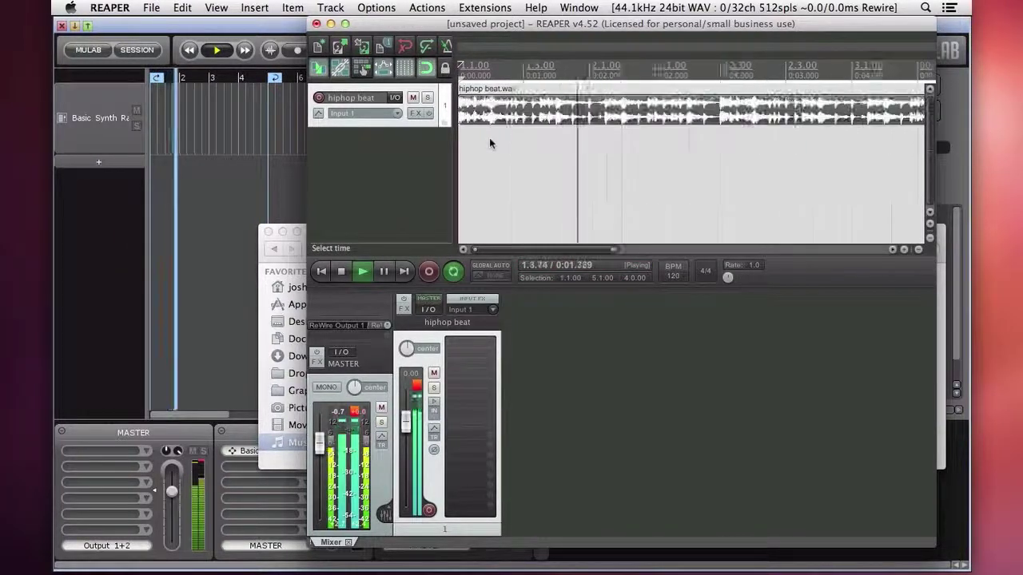
{"action": "scroll", "coordinate": [489, 142], "scroll_direction": "down", "scroll_amount": 5}
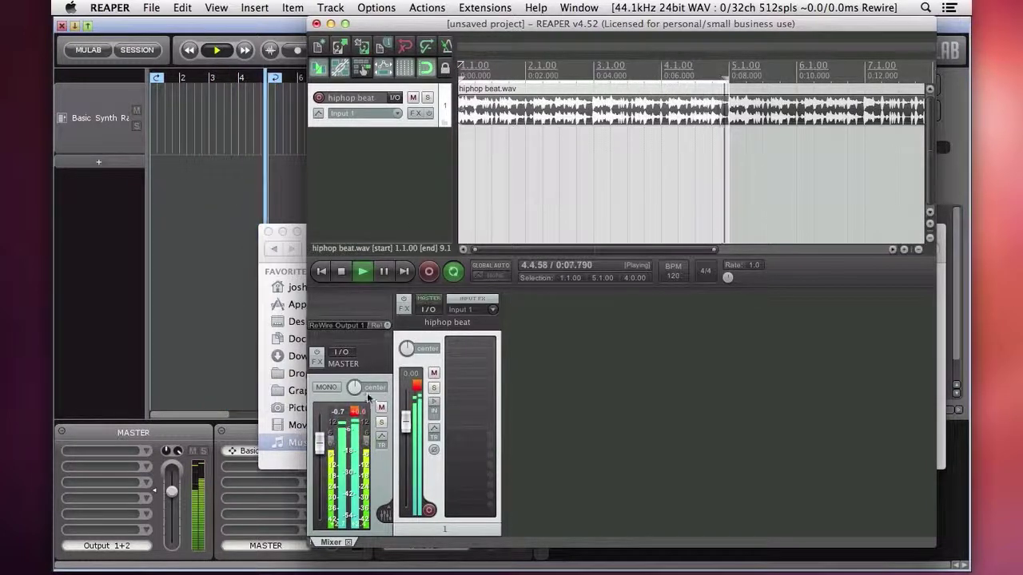
- Minimize the Finder window and open REAPER's Add FX dialog for the hiphop beat track
{"action": "left_click", "coordinate": [291, 459]}
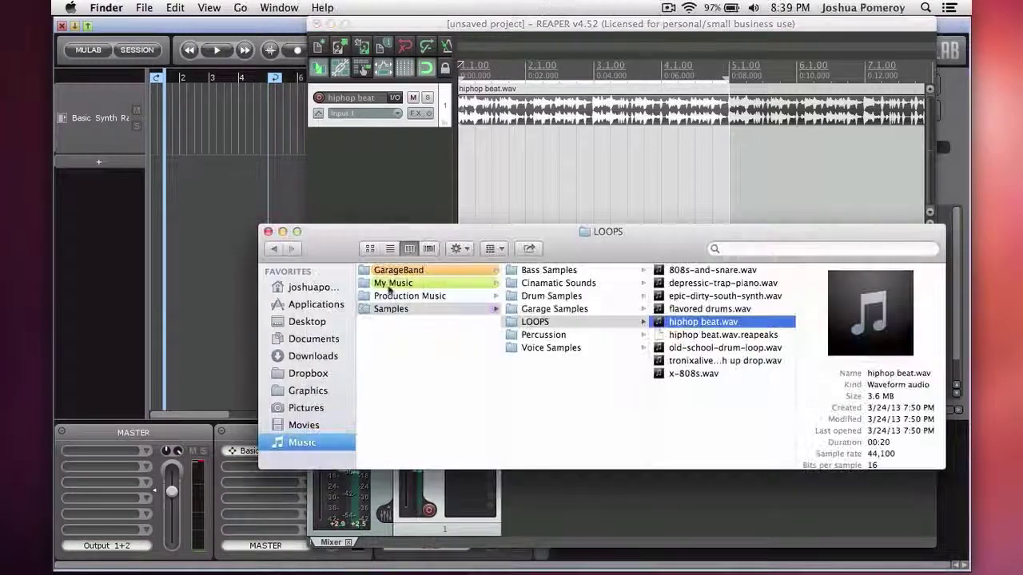
{"action": "left_click", "coordinate": [283, 232]}
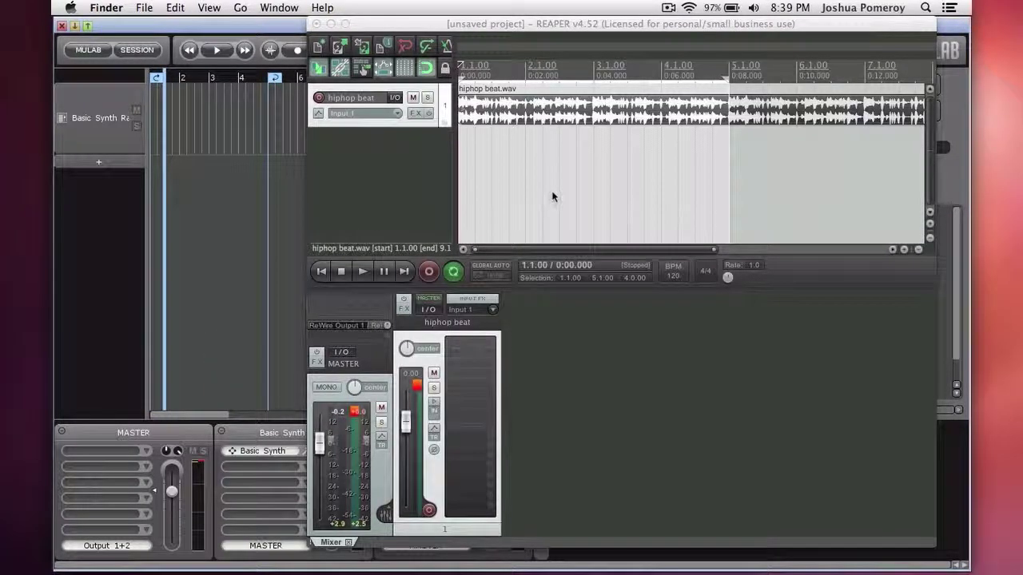
{"action": "left_click", "coordinate": [416, 387]}
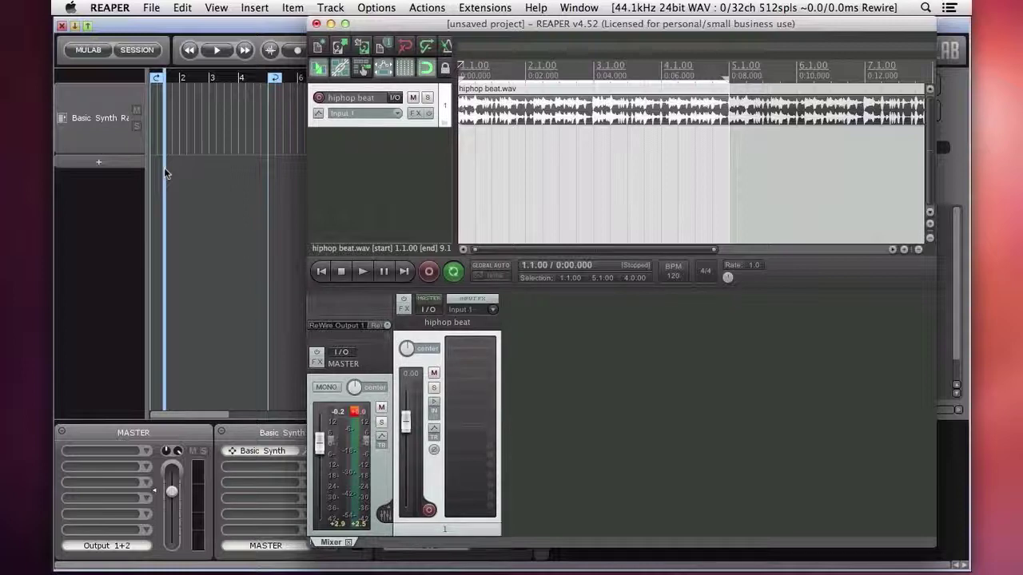
{"action": "left_click", "coordinate": [480, 354]}
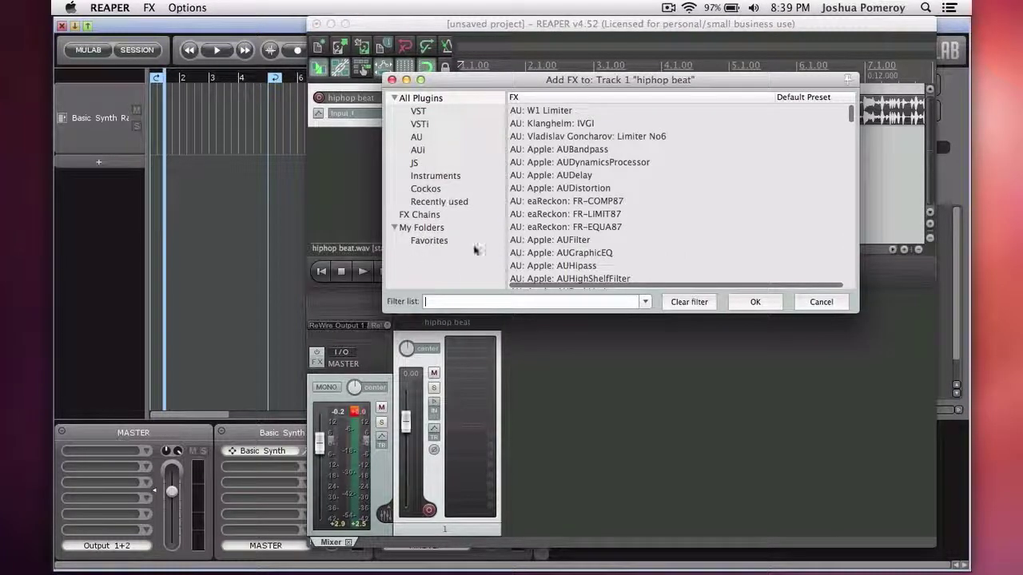
- Add ReaEQ from the favorites list to the hiphop beat track
{"action": "left_click", "coordinate": [429, 240]}
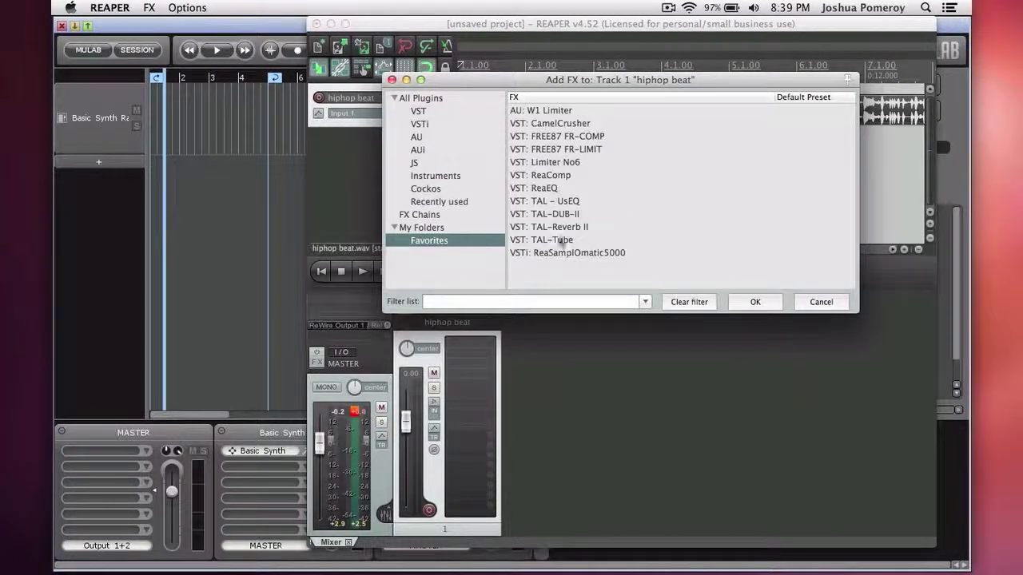
{"action": "double_click", "coordinate": [540, 188]}
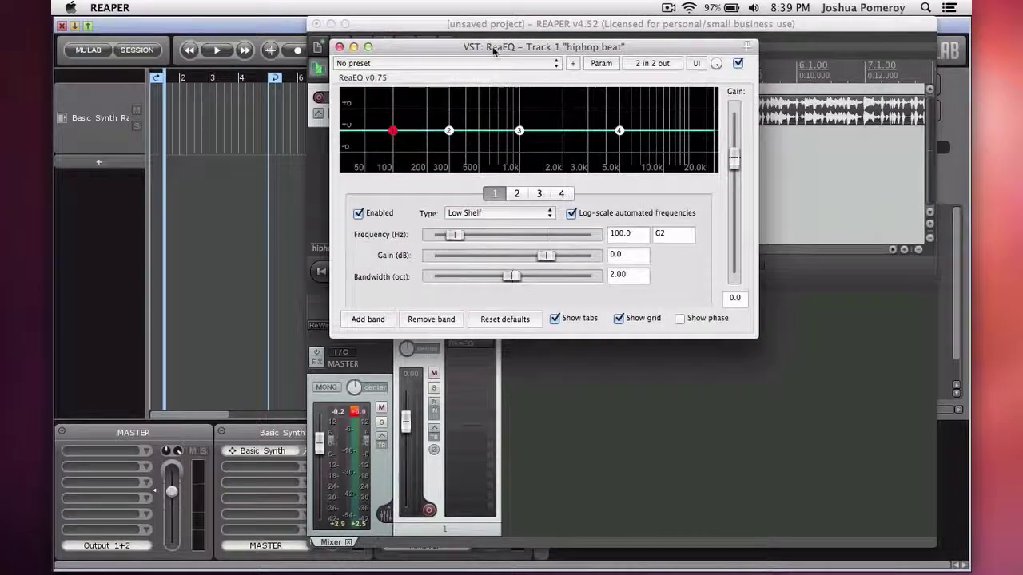
{"action": "left_click_drag", "start_coordinate": [497, 46], "coordinate": [664, 133]}
- Shape ReaEQ: low cut near 323 Hz, 5.6 dB boost at 4.9 kHz, 0.83-octave band 4, high cut near 19.7 kHz
{"action": "mouse_move", "coordinate": [557, 222]}
{"action": "left_mouse_down"}
{"action": "mouse_move", "coordinate": [573, 252]}
{"action": "mouse_move", "coordinate": [603, 471]}
{"action": "mouse_move", "coordinate": [601, 463]}
{"action": "left_mouse_up"}
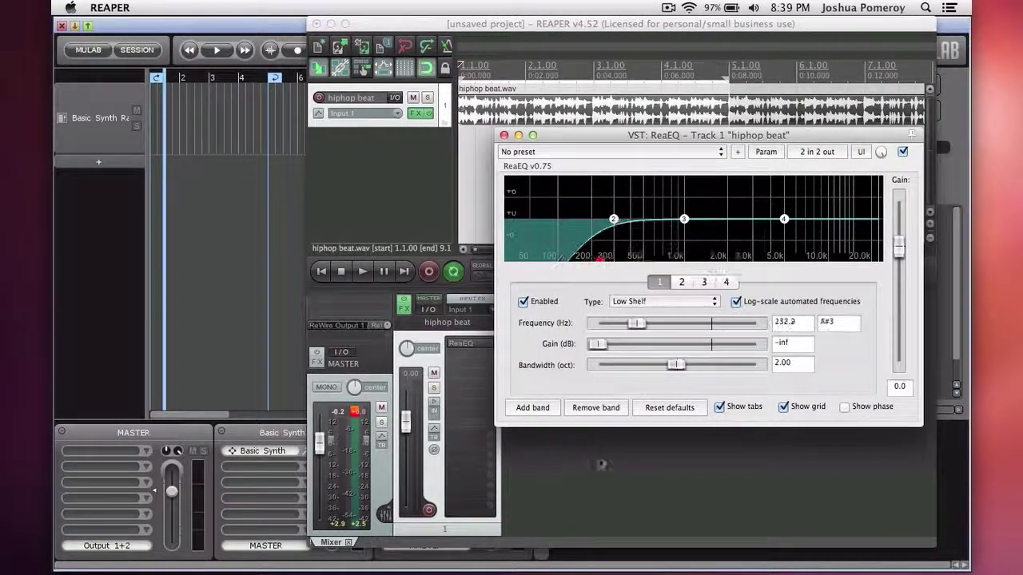
{"action": "left_click", "coordinate": [481, 37]}
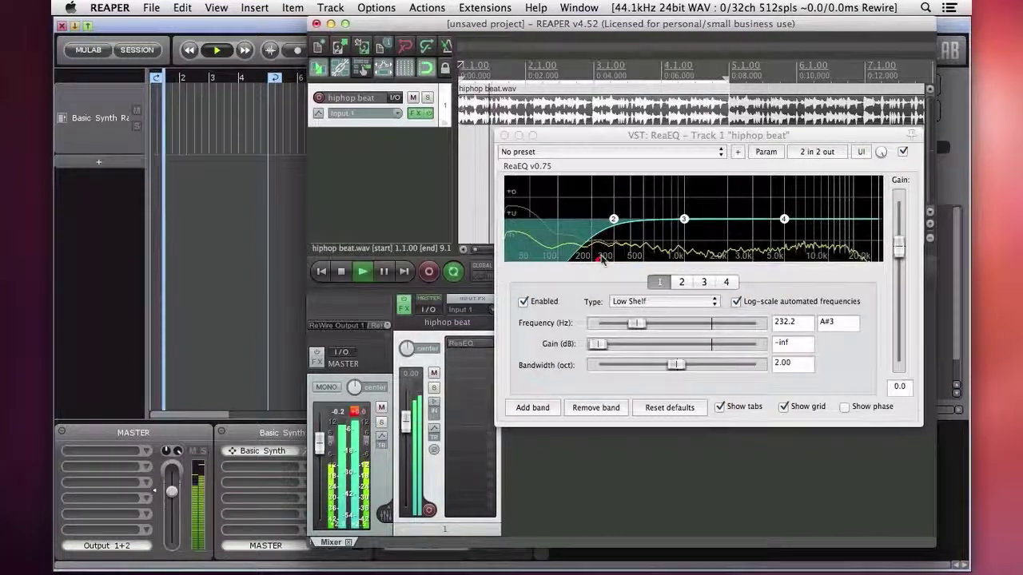
{"action": "left_click_drag", "start_coordinate": [599, 259], "coordinate": [632, 298]}
{"action": "left_click_drag", "start_coordinate": [686, 224], "coordinate": [881, 275]}
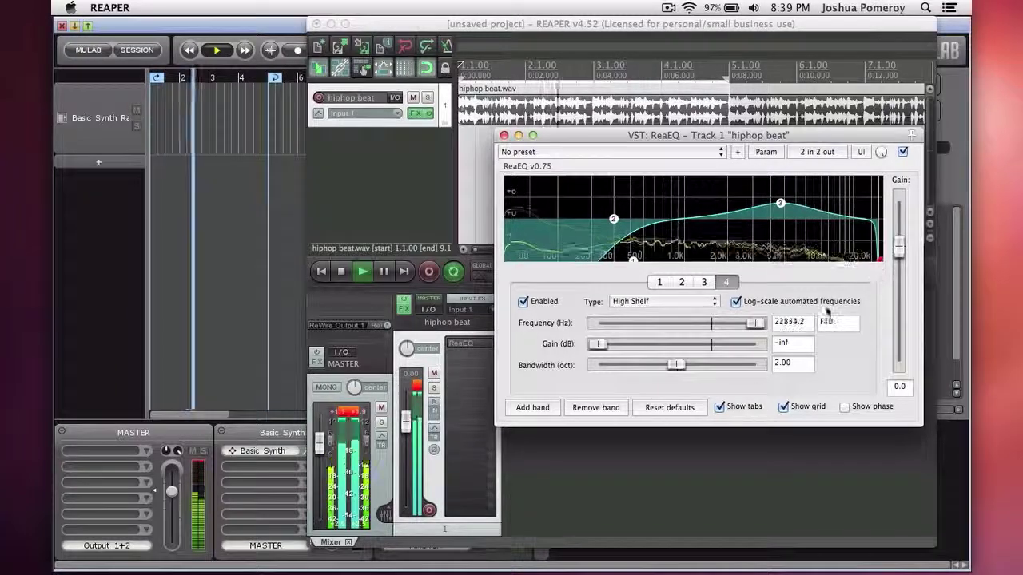
{"action": "left_click_drag", "start_coordinate": [668, 368], "coordinate": [630, 367]}
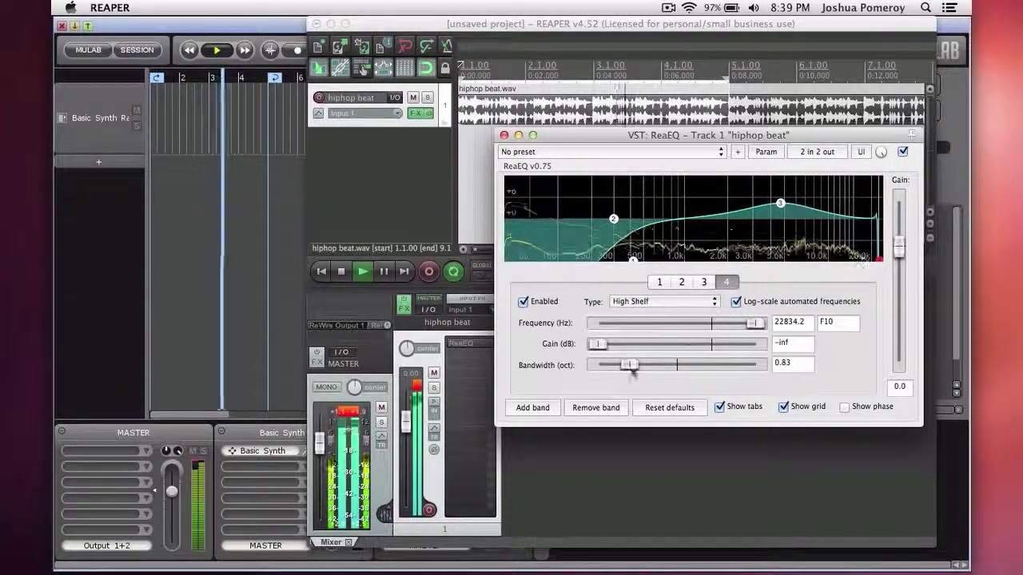
{"action": "left_click_drag", "start_coordinate": [879, 261], "coordinate": [869, 260]}
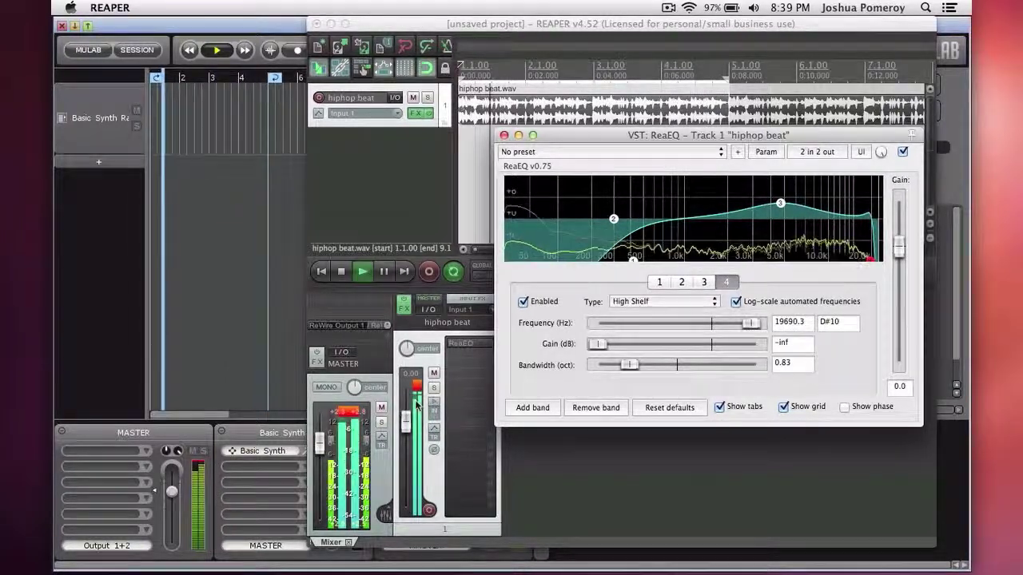
- Lower the hiphop beat track volume to -6.20 dB and close the EQ window
{"action": "left_click_drag", "start_coordinate": [405, 413], "coordinate": [406, 422]}
{"action": "left_click", "coordinate": [381, 411]}
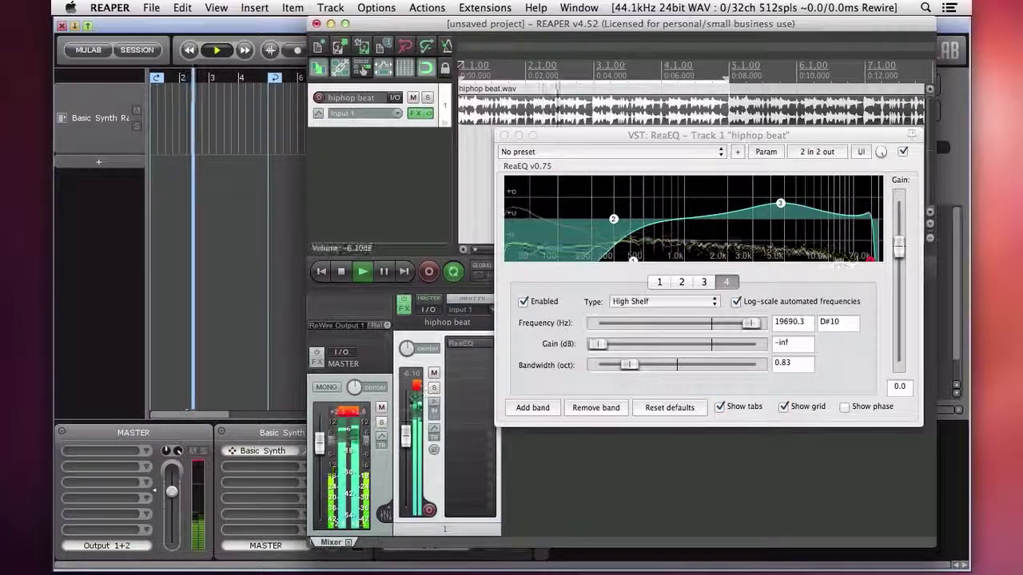
{"action": "mouse_move", "coordinate": [406, 433]}
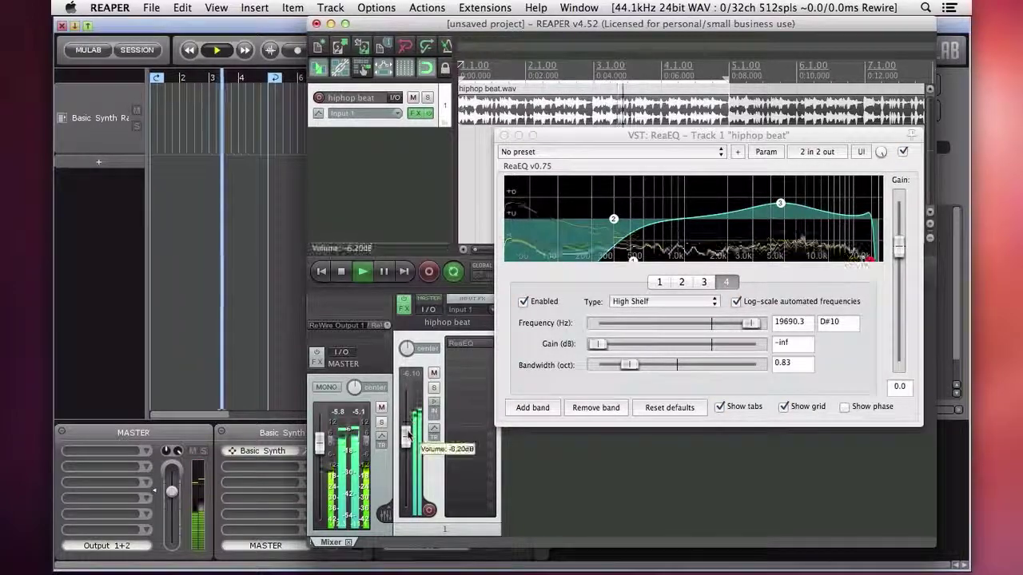
{"action": "left_click", "coordinate": [504, 135]}
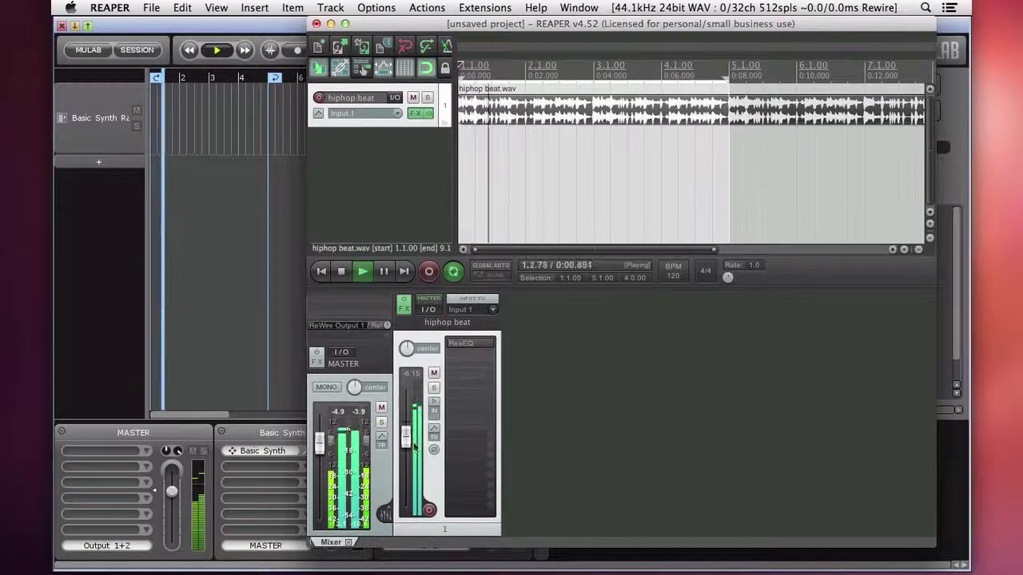
{"action": "left_click_drag", "start_coordinate": [406, 433], "coordinate": [406, 435]}
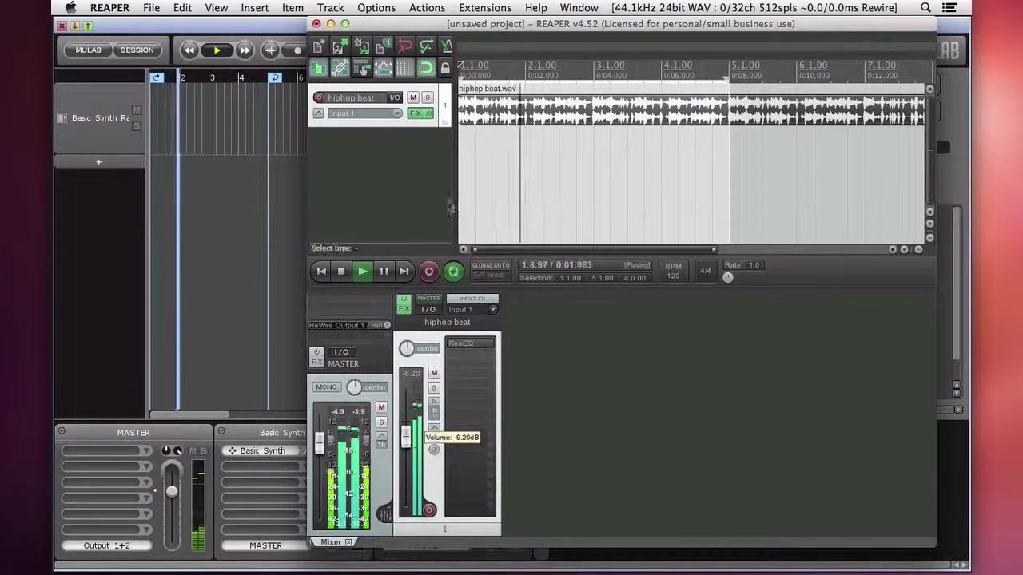
- Stop and minimize REAPER, then colour MuLab's REAPER Rack mint green
{"action": "key", "text": "space"}
{"action": "left_click", "coordinate": [331, 24]}
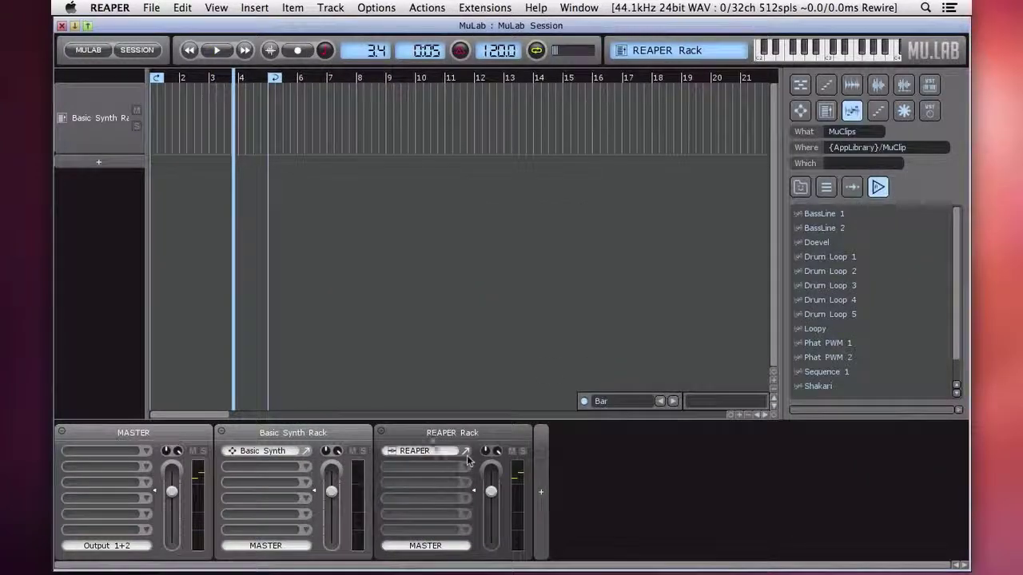
{"action": "left_click", "coordinate": [206, 57]}
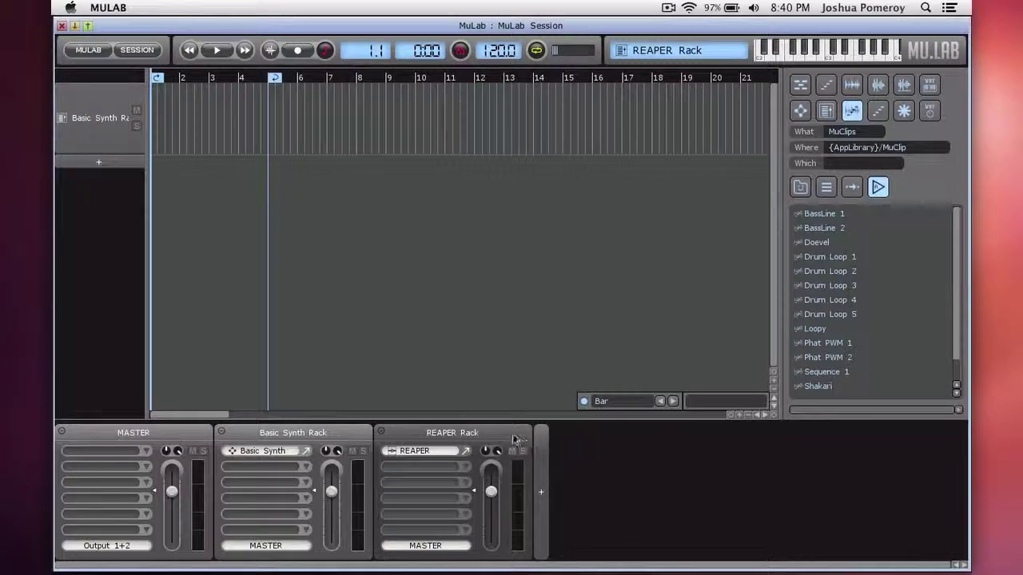
{"action": "right_click", "coordinate": [515, 440]}
{"action": "left_click", "coordinate": [582, 503]}
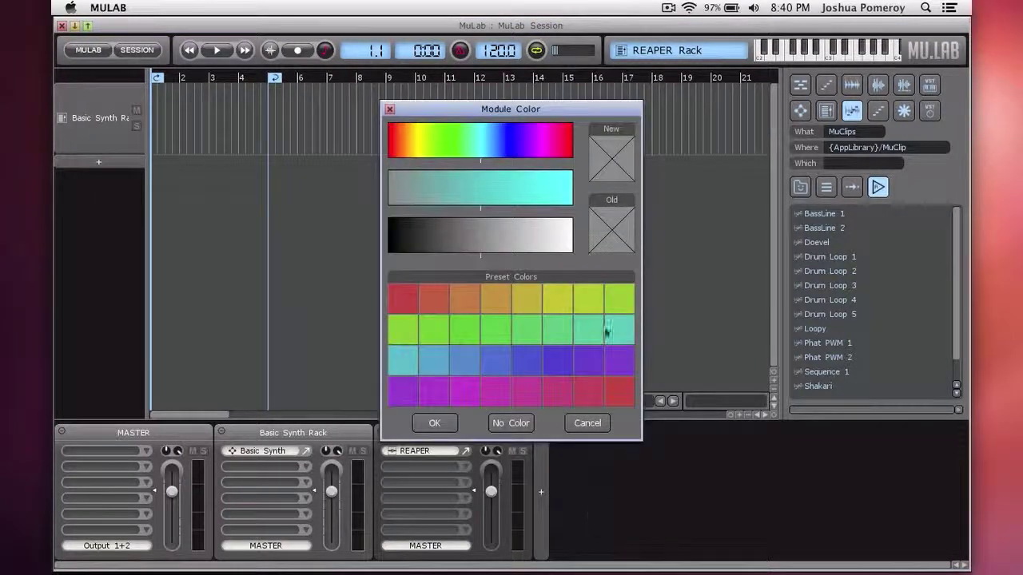
{"action": "left_click", "coordinate": [582, 327]}
{"action": "left_click", "coordinate": [432, 423]}
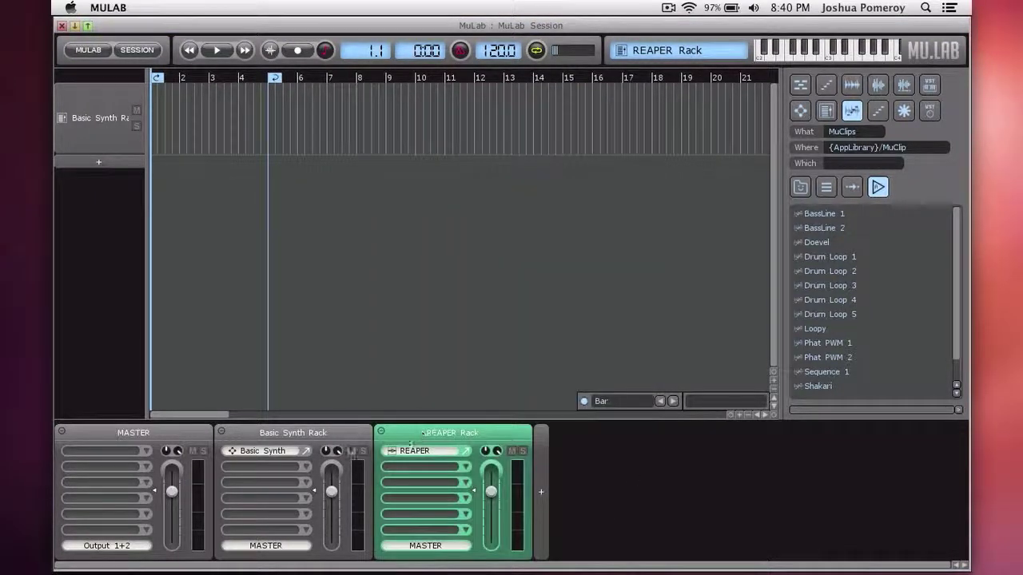
- Delete the Basic Synth Rack, resume playback, and show the Rack Presets library
{"action": "left_click", "coordinate": [348, 434]}
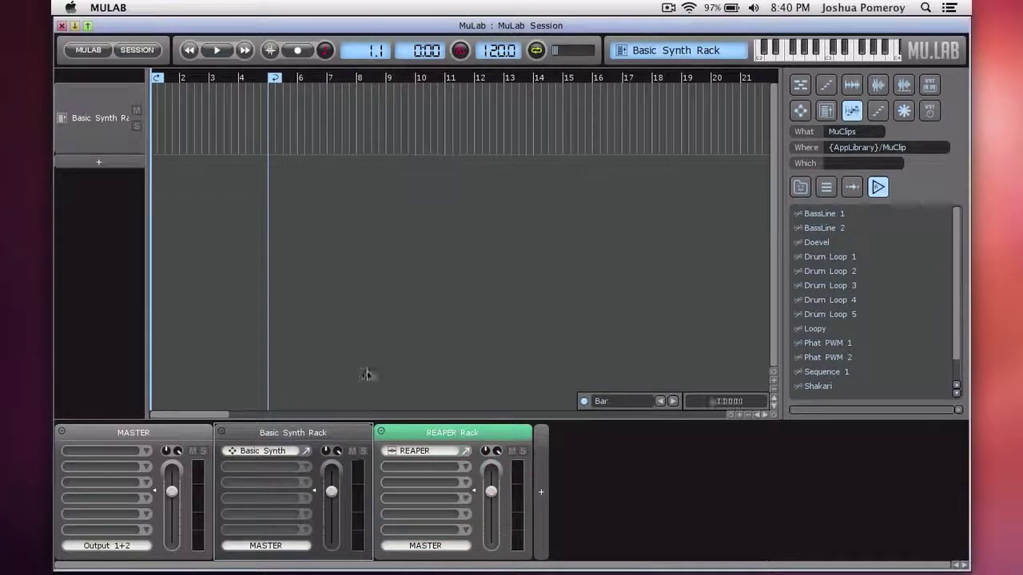
{"action": "key", "text": "Delete"}
{"action": "key", "text": "Return"}
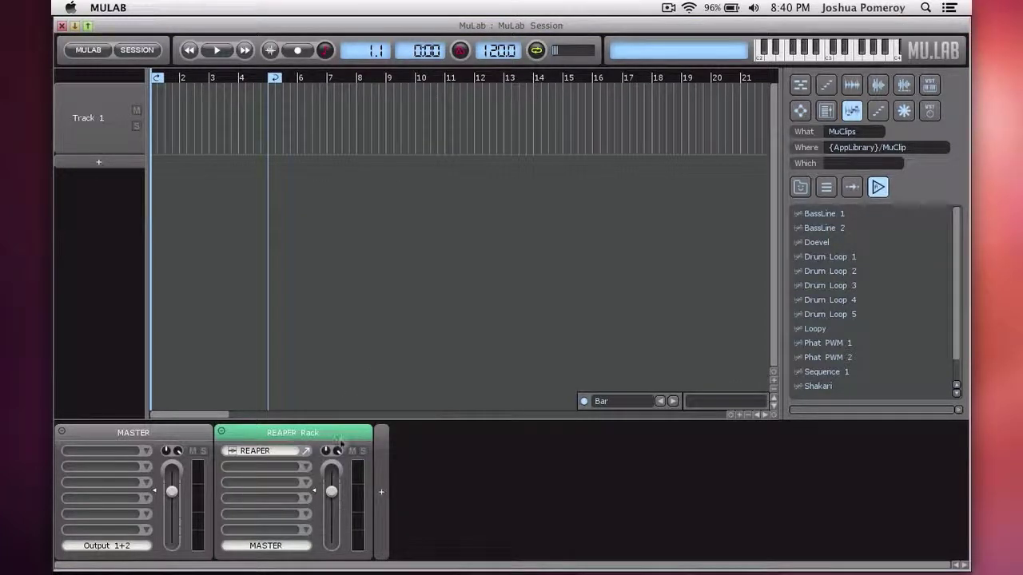
{"action": "key", "text": "space"}
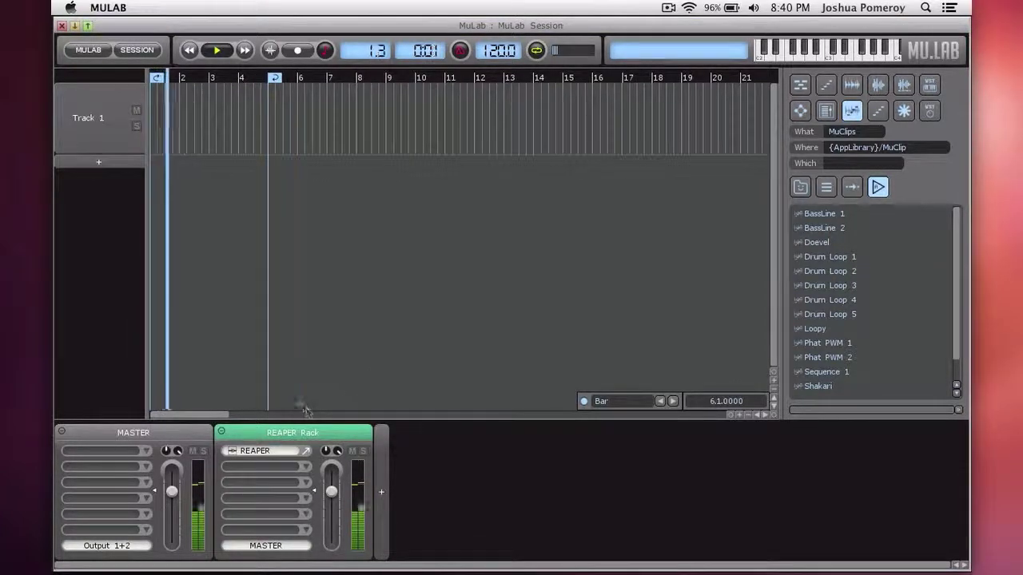
{"action": "left_click", "coordinate": [826, 112]}
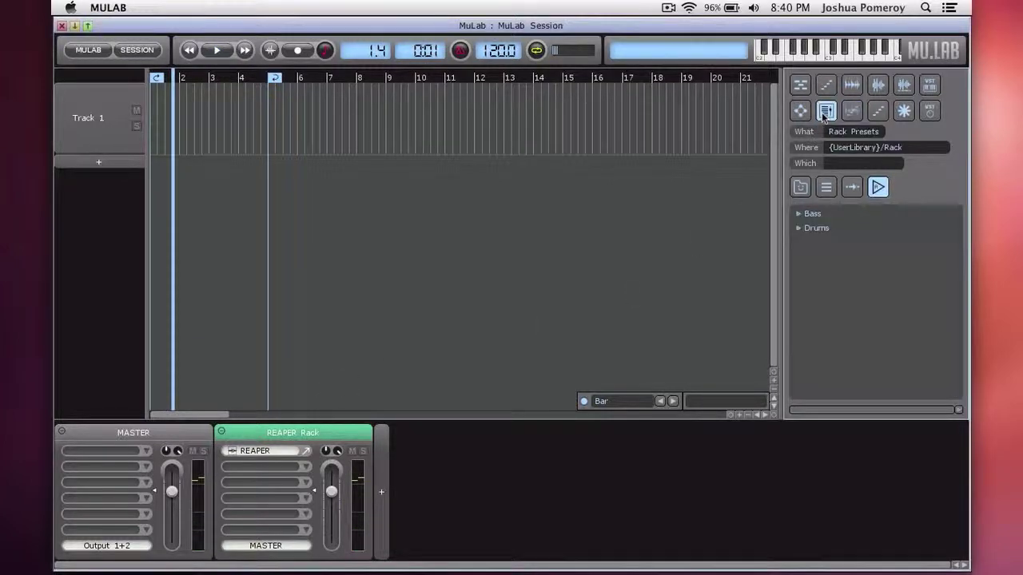
- Add the Drums > Kick 3 Layer preset as a new rack and assign it to Track 1
{"action": "left_click", "coordinate": [797, 228]}
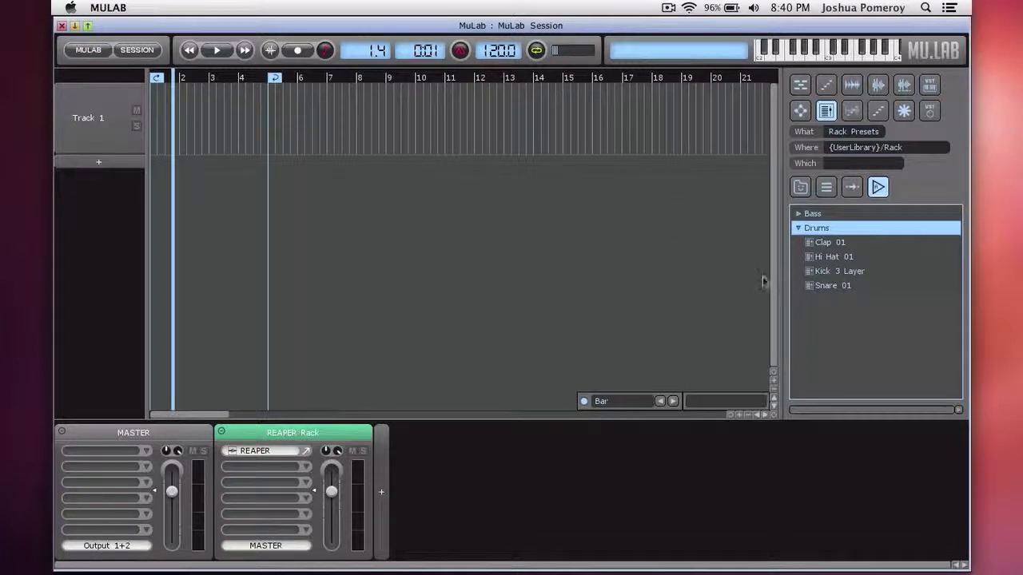
{"action": "left_click_drag", "start_coordinate": [845, 276], "coordinate": [449, 402]}
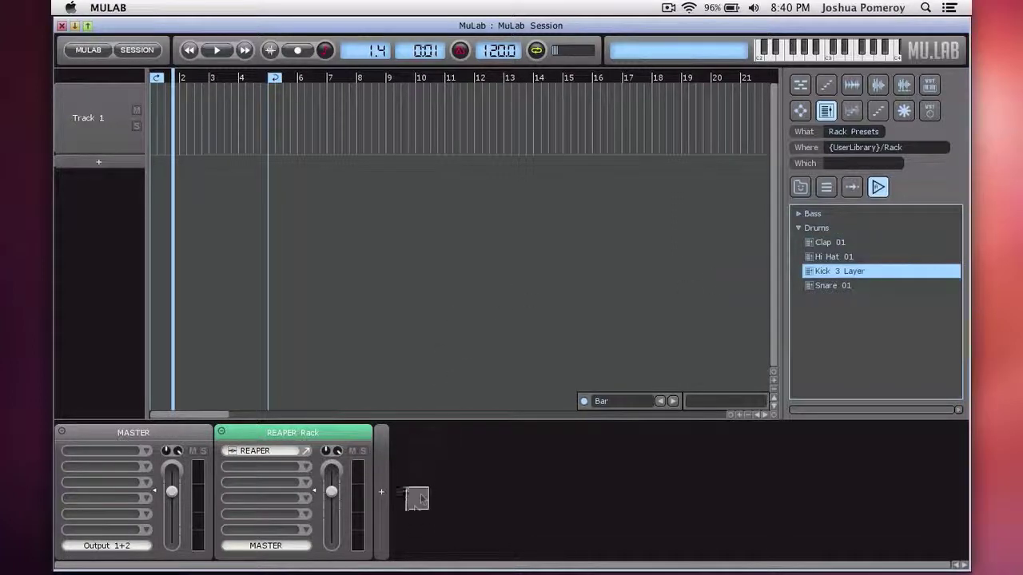
{"action": "left_click_drag", "start_coordinate": [417, 499], "coordinate": [441, 491]}
{"action": "left_click_drag", "start_coordinate": [474, 435], "coordinate": [104, 103]}
- Create a sequence named 'Kick' with C2 kick notes on the beats of bar 1, looping bar 1
{"action": "double_click", "coordinate": [156, 121]}
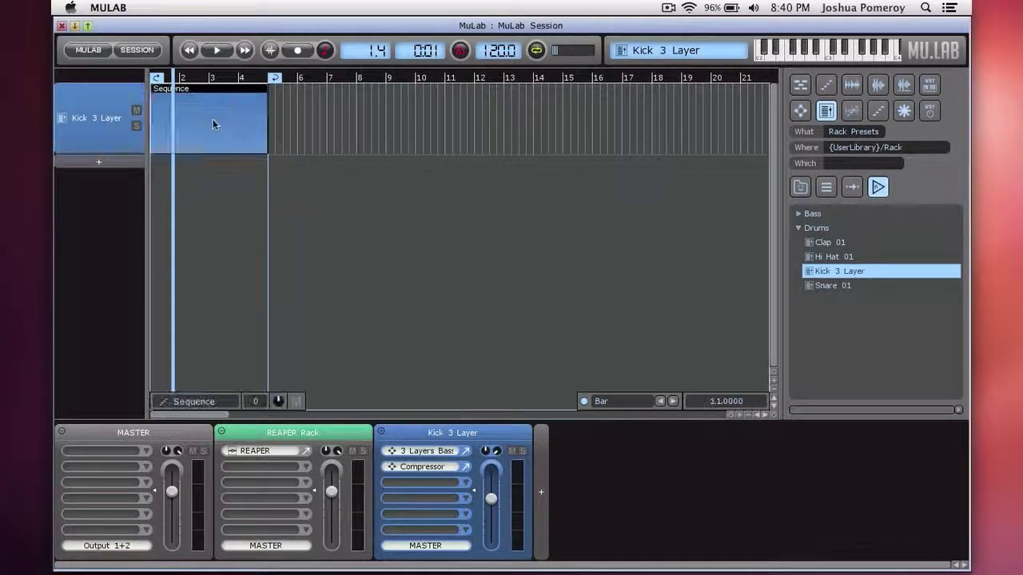
{"action": "double_click", "coordinate": [202, 117]}
{"action": "type", "text": "Kick"}
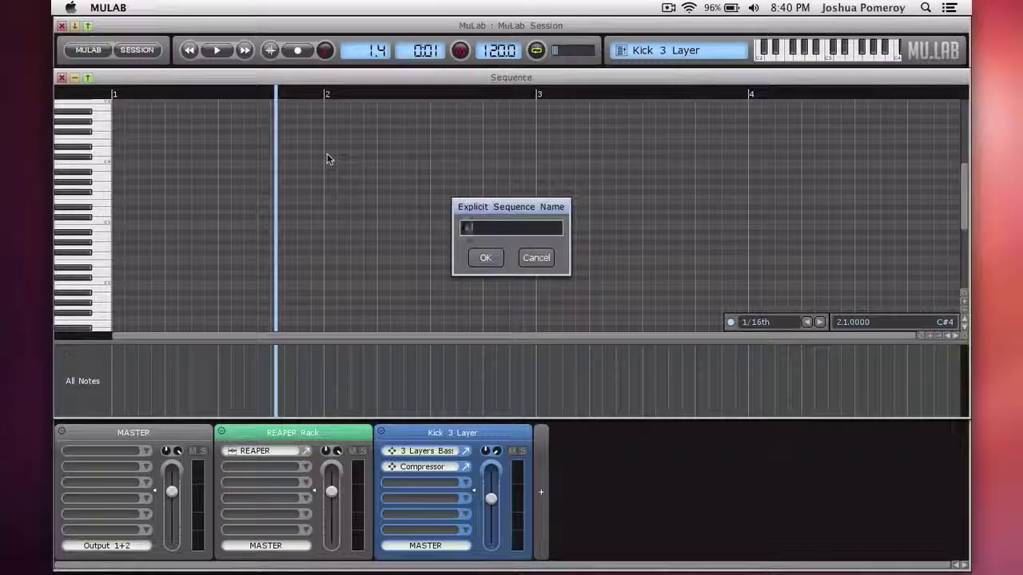
{"action": "key", "text": "Return"}
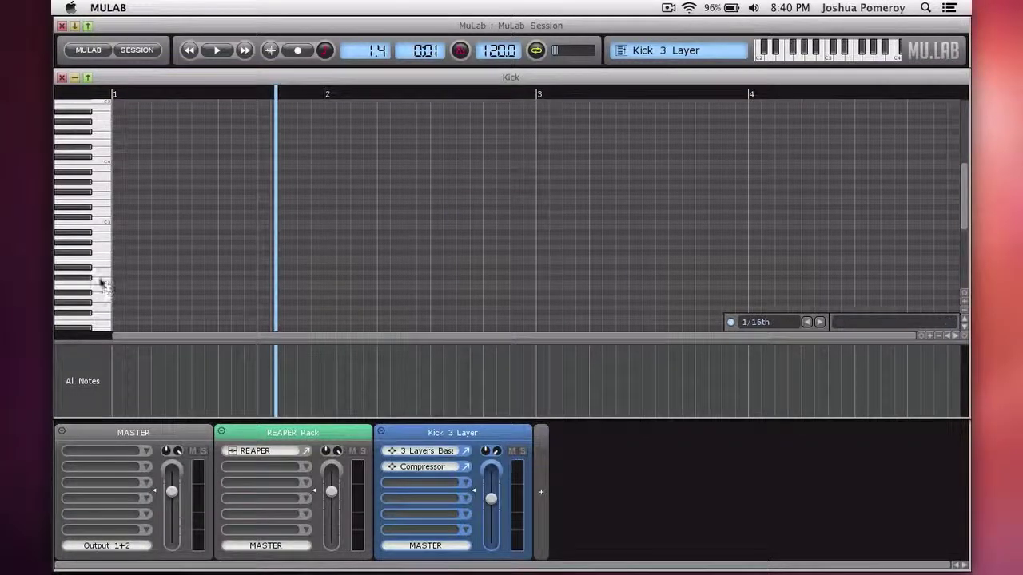
{"action": "left_click", "coordinate": [102, 285]}
{"action": "left_click", "coordinate": [120, 286]}
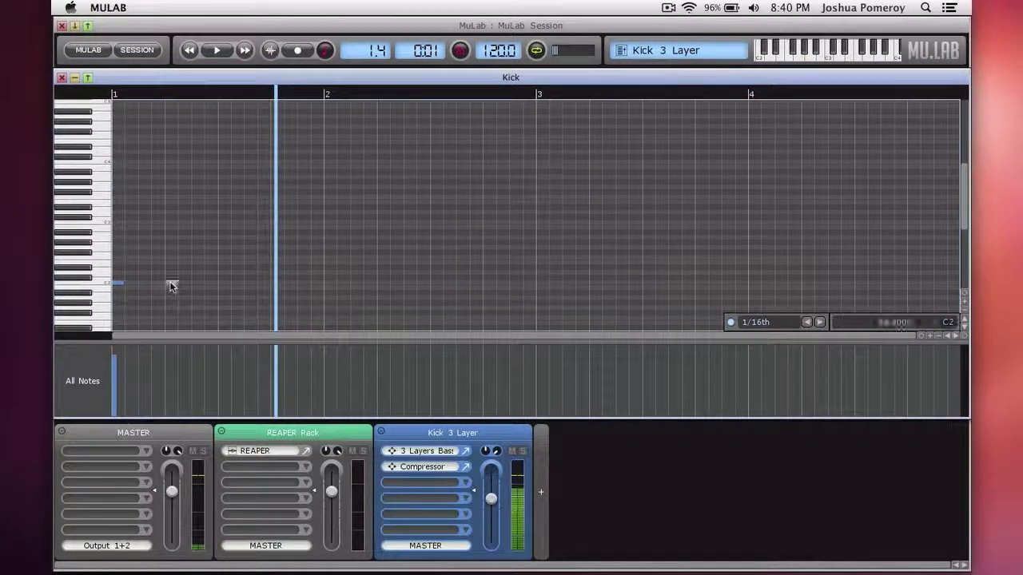
{"action": "left_click", "coordinate": [170, 285]}
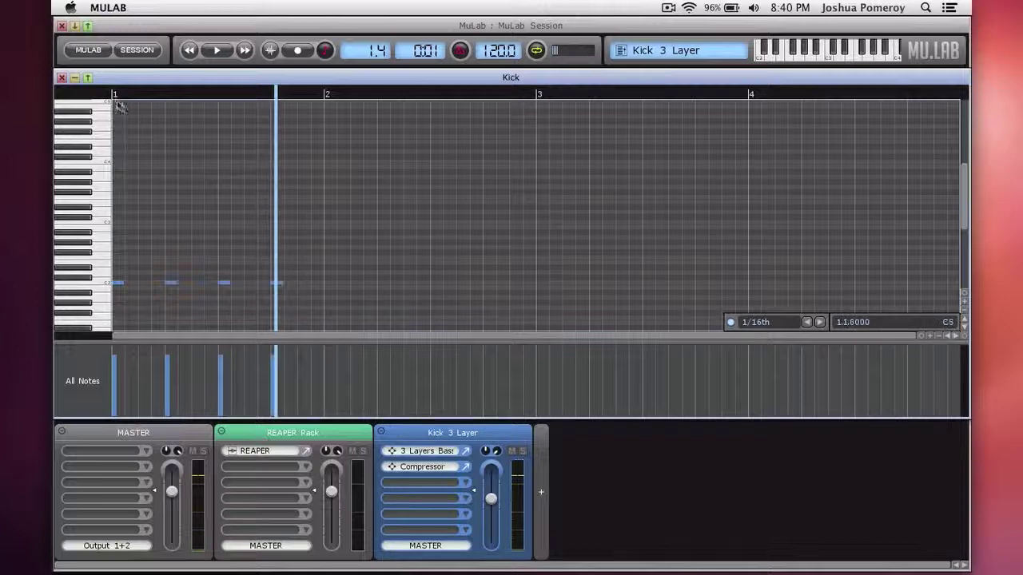
{"action": "left_click_drag", "start_coordinate": [115, 96], "coordinate": [330, 96]}
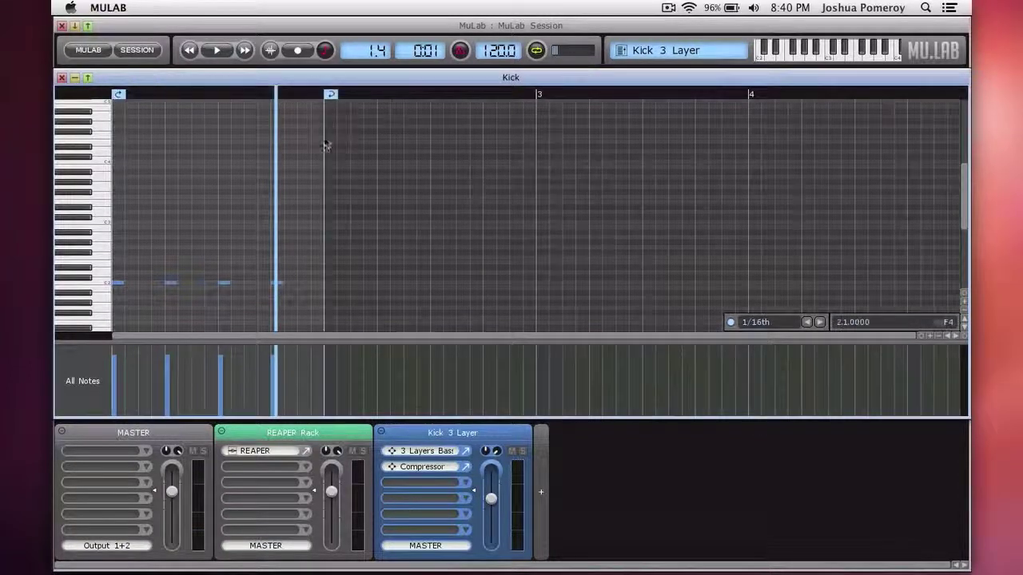
{"action": "left_click", "coordinate": [74, 79]}
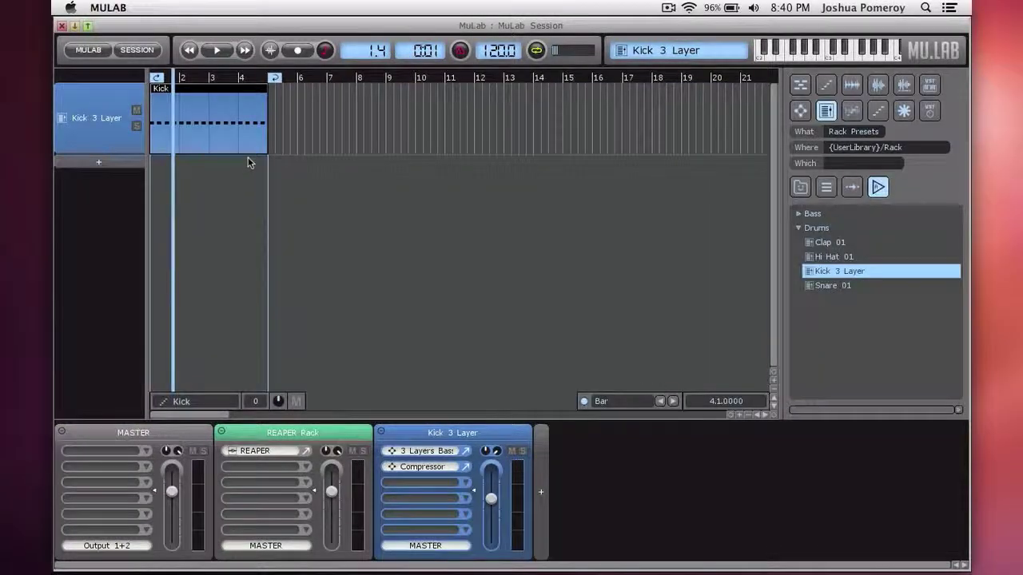
- Play the session and pull the REAPER Rack's gain down slightly, then stop
{"action": "key", "text": "space"}
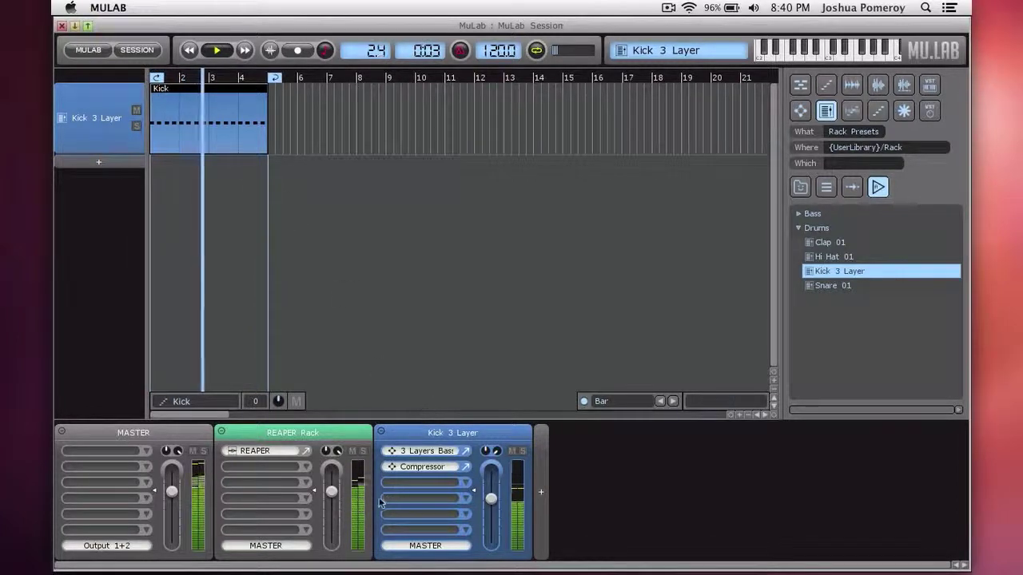
{"action": "left_click_drag", "start_coordinate": [331, 491], "coordinate": [332, 506]}
{"action": "scroll", "coordinate": [332, 506], "scroll_direction": "up", "scroll_amount": 3}
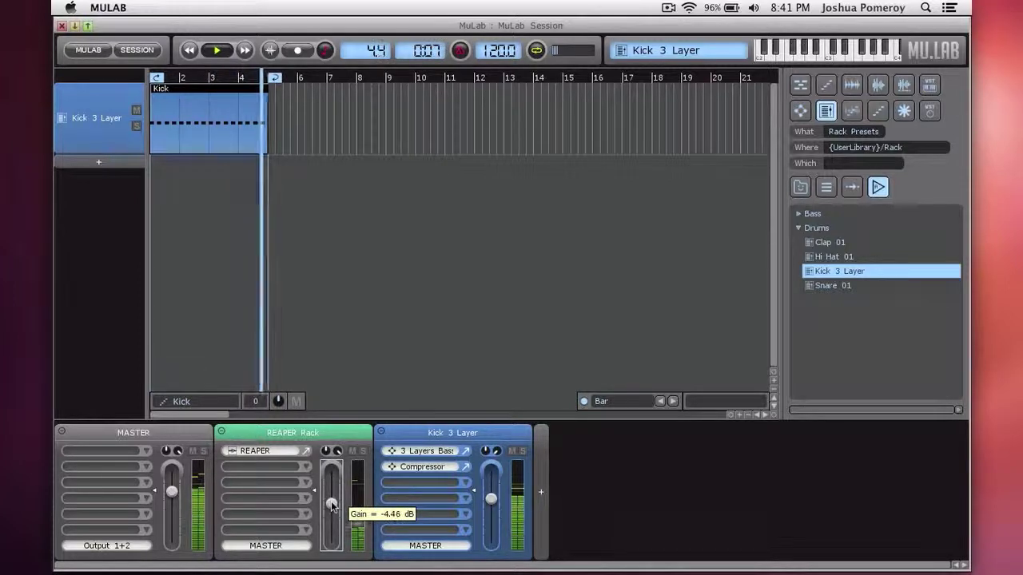
{"action": "key", "text": "space"}
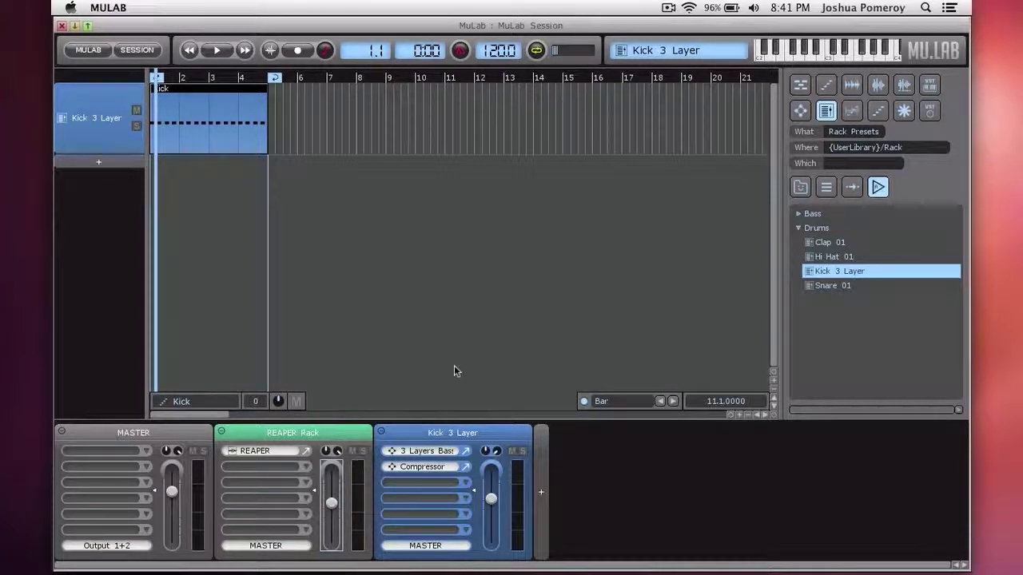
- Set the session tempo to 130 BPM during playback, then show all open windows
{"action": "key", "text": "space"}
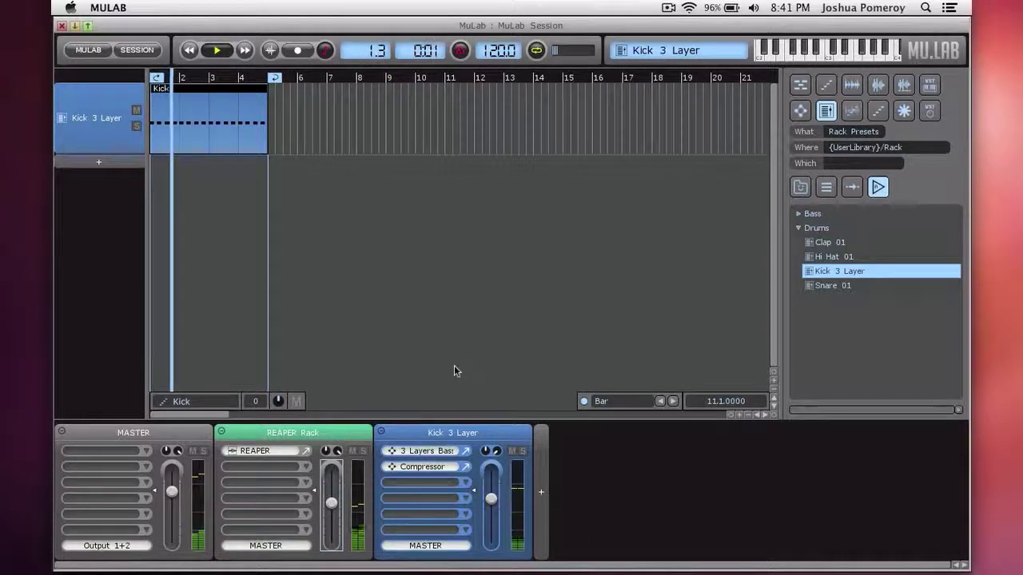
{"action": "double_click", "coordinate": [499, 53]}
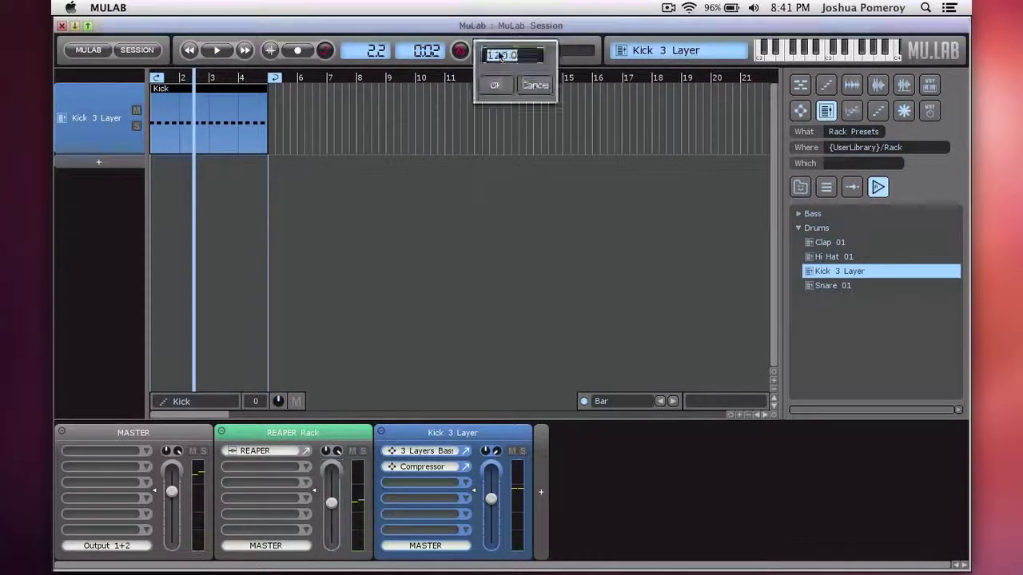
{"action": "type", "text": "130"}
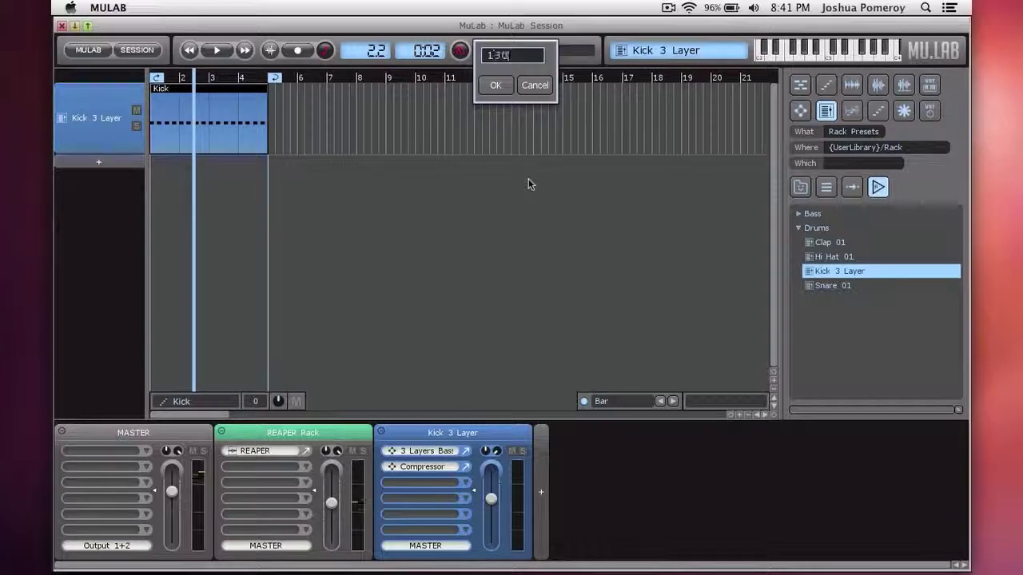
{"action": "key", "text": "Return"}
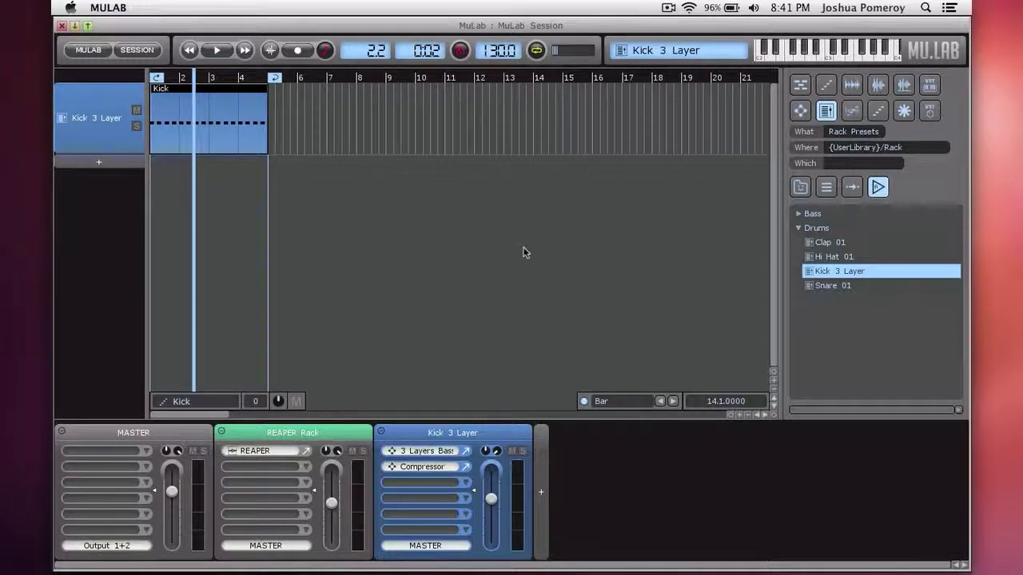
{"action": "key", "text": "space"}
{"action": "key", "text": "ctrl+Up"}
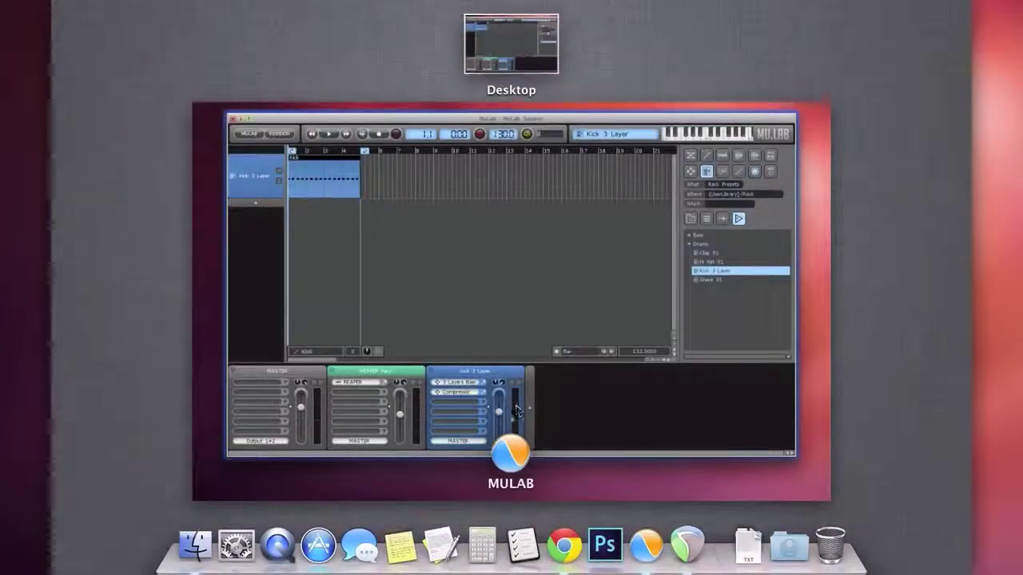
- Bring REAPER forward and play the hiphop beat project briefly to check sync at 130 BPM
{"action": "left_click", "coordinate": [687, 543]}
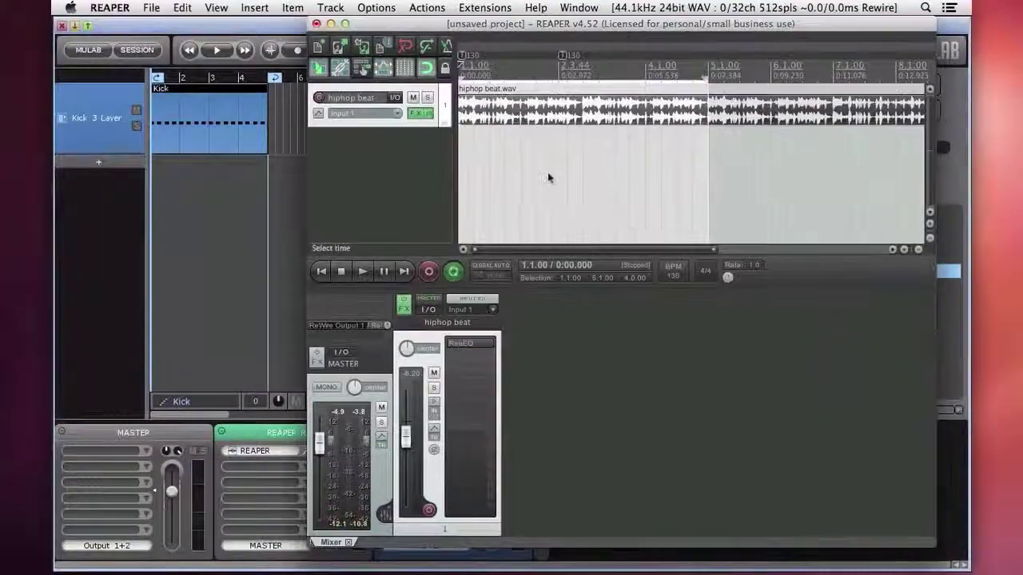
{"action": "key", "text": "space"}
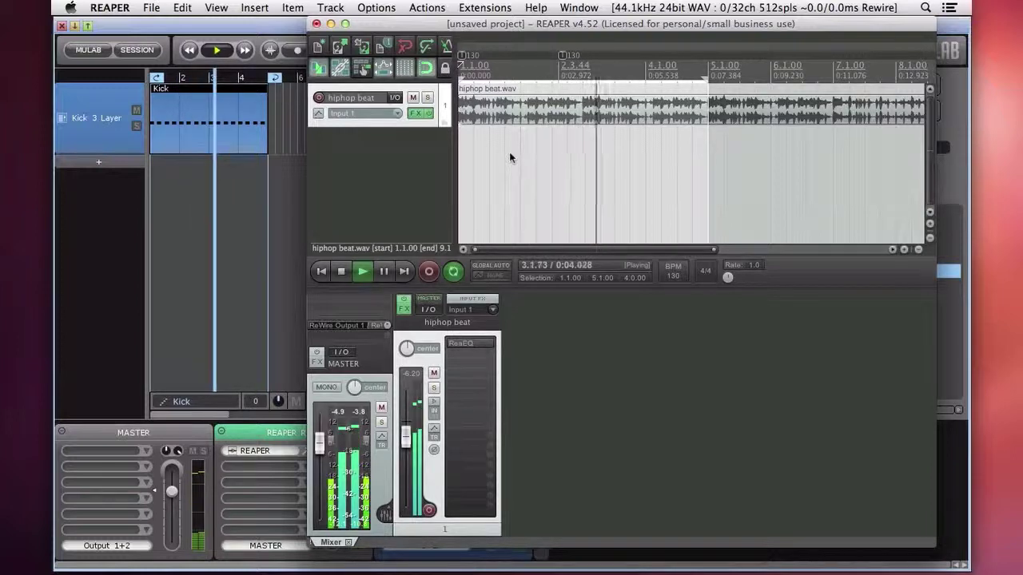
{"action": "key", "text": "space"}
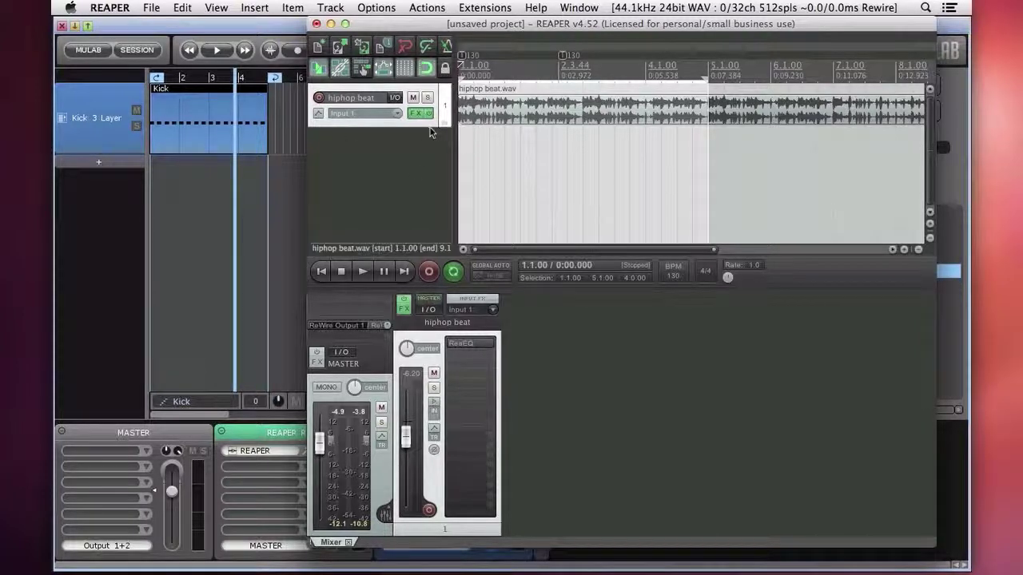
- Return to MuLab at bar 1 and add the Clap 01 instrument as a new rack
{"action": "left_click", "coordinate": [210, 200]}
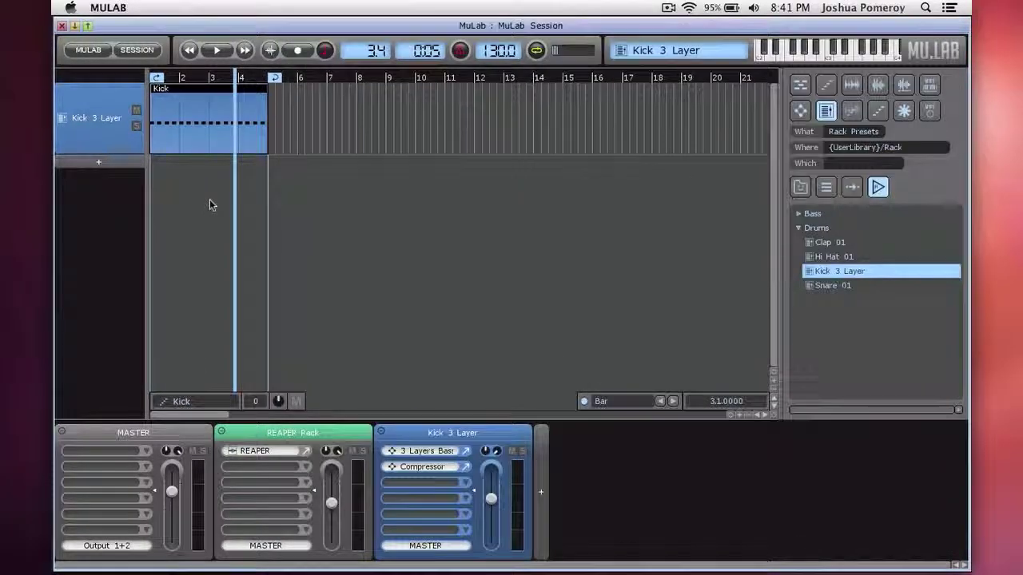
{"action": "key", "text": "space"}
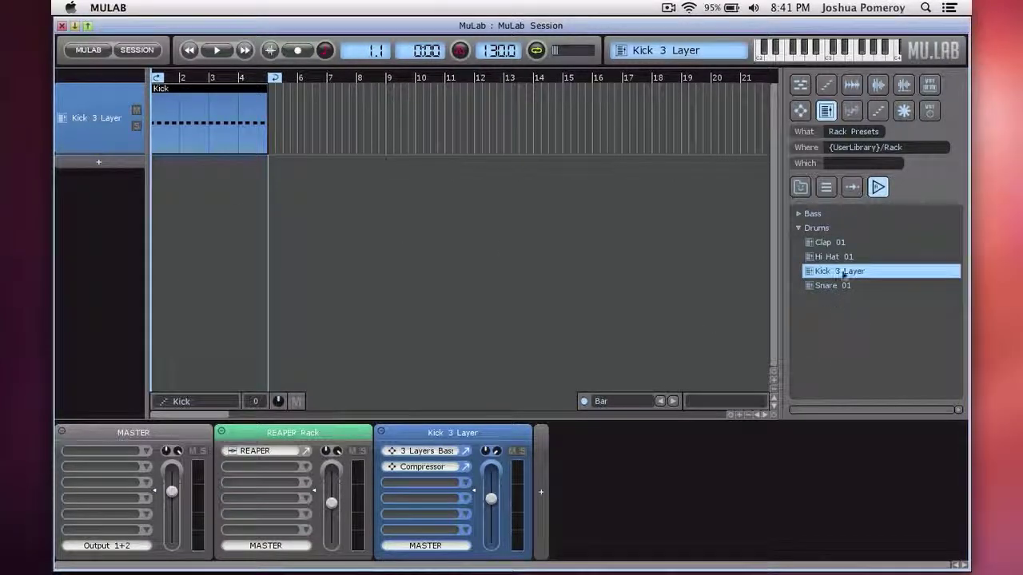
{"action": "left_click_drag", "start_coordinate": [829, 242], "coordinate": [160, 187]}
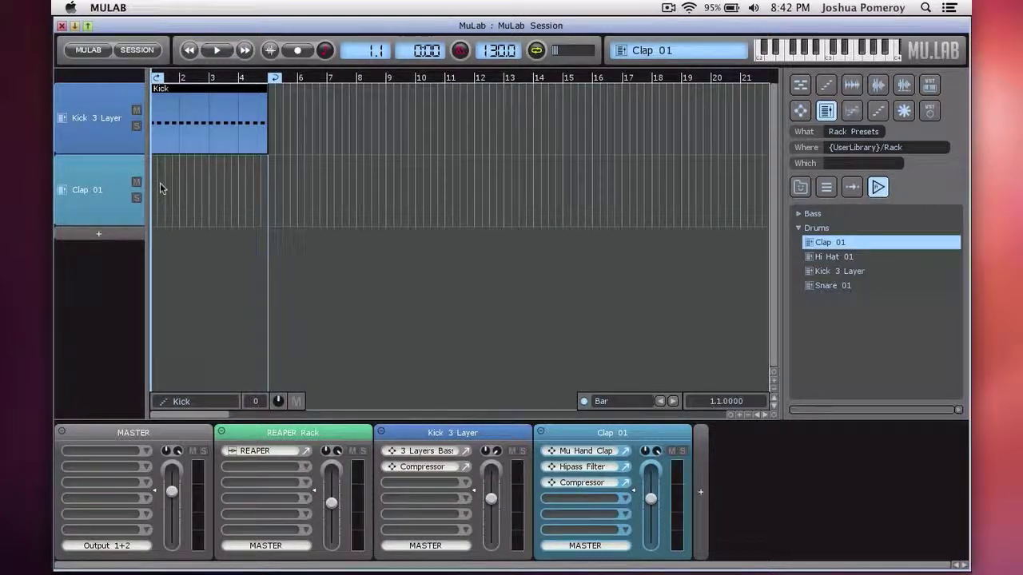
- Create a sequence named 'Clap' with claps on beats 2 and 4, looping the first bar
{"action": "double_click", "coordinate": [204, 190]}
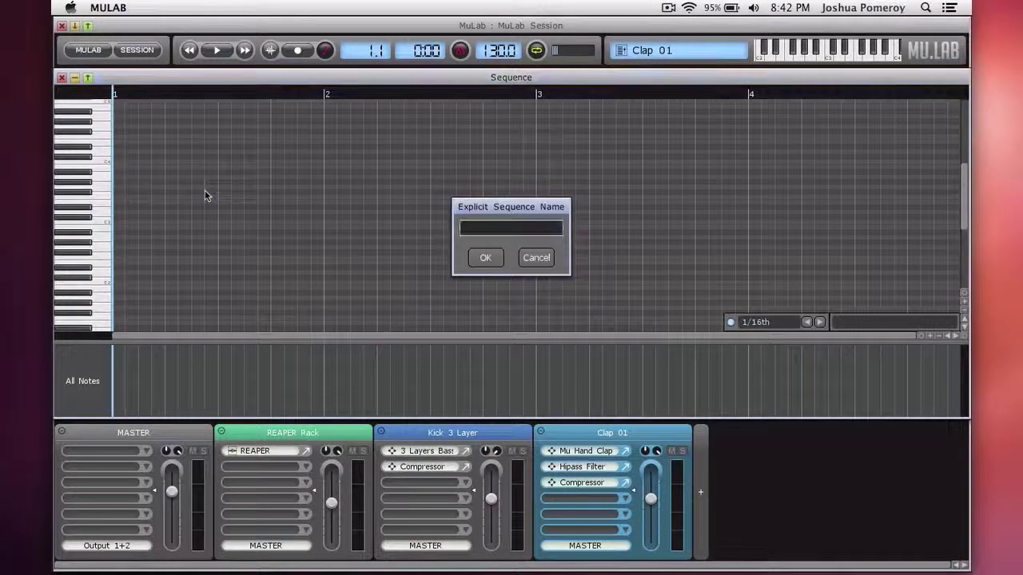
{"action": "type", "text": "Clap"}
{"action": "key", "text": "Return"}
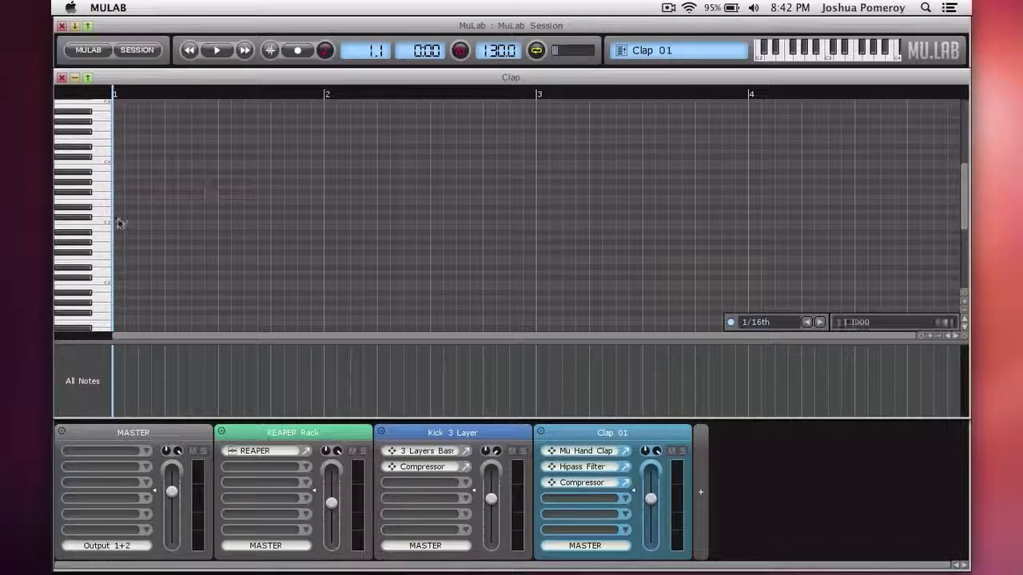
{"action": "left_click", "coordinate": [119, 224]}
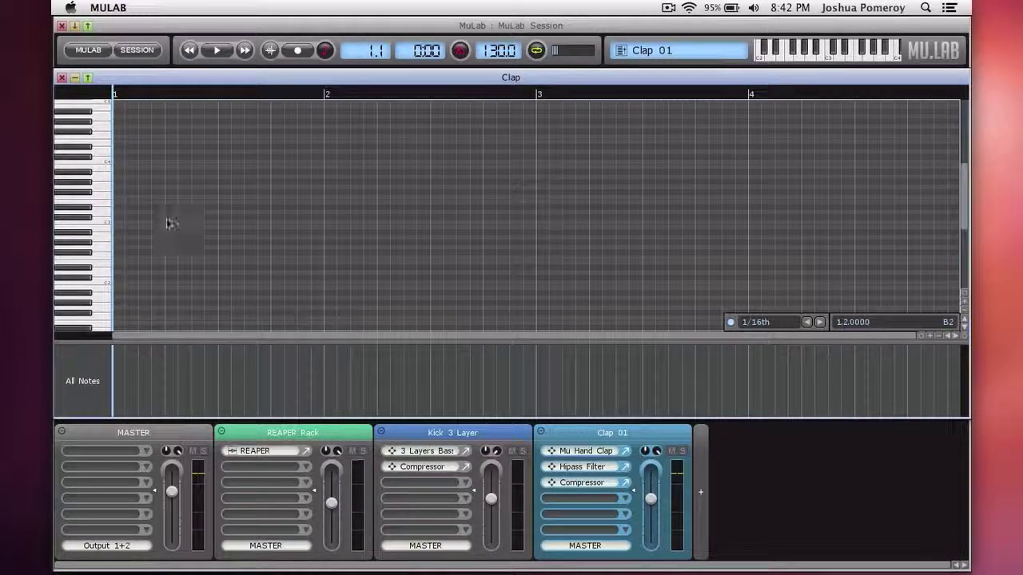
{"action": "left_click", "coordinate": [171, 223]}
{"action": "left_click_drag", "start_coordinate": [116, 96], "coordinate": [327, 112]}
{"action": "key", "text": "space"}
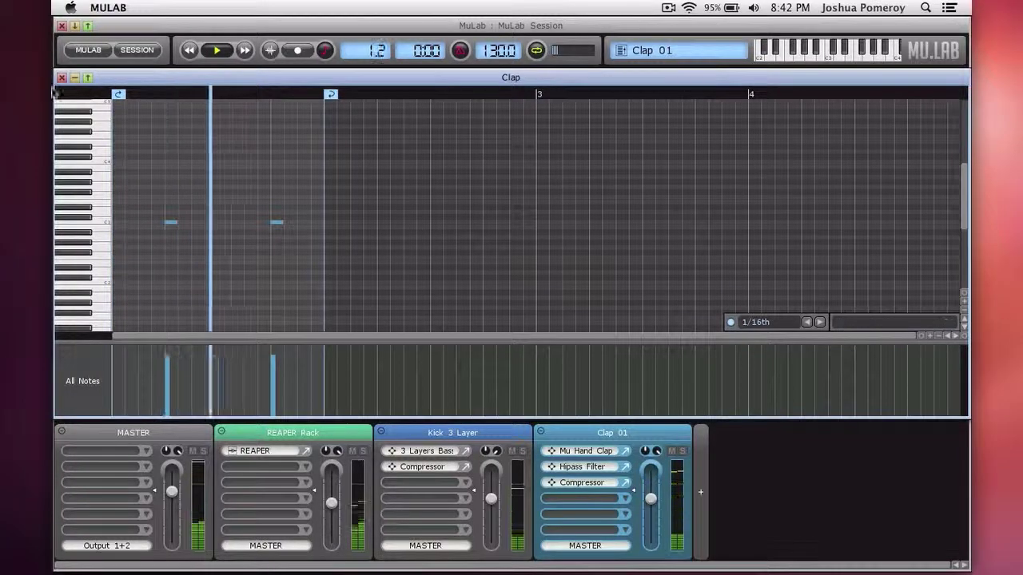
{"action": "key", "text": "Escape"}
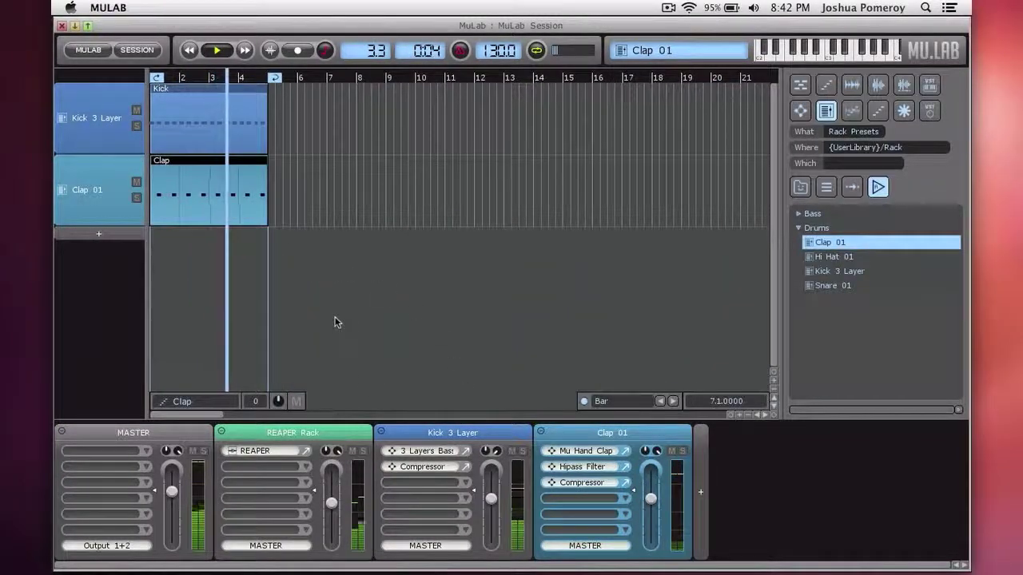
- Lower the Clap 01 gain to -4.46 dB, stop playback, and list modules for the REAPER Rack
{"action": "left_click_drag", "start_coordinate": [649, 500], "coordinate": [649, 506]}
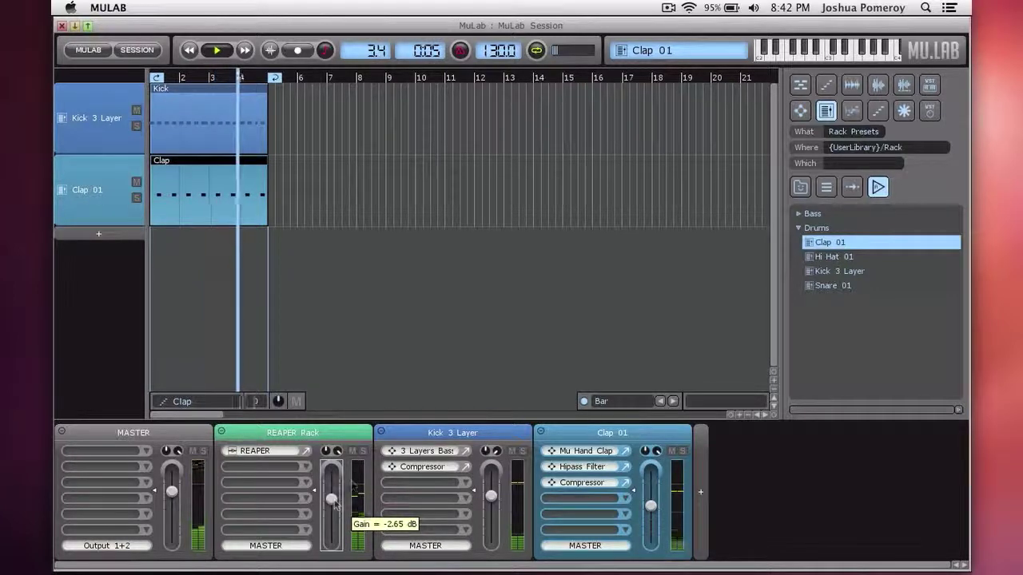
{"action": "key", "text": "space"}
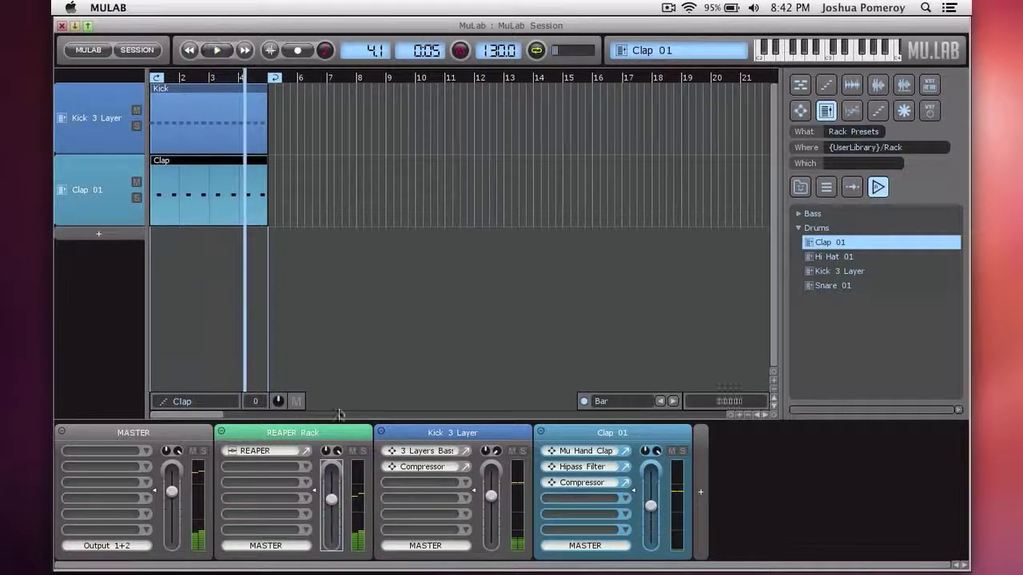
{"action": "left_click", "coordinate": [310, 469]}
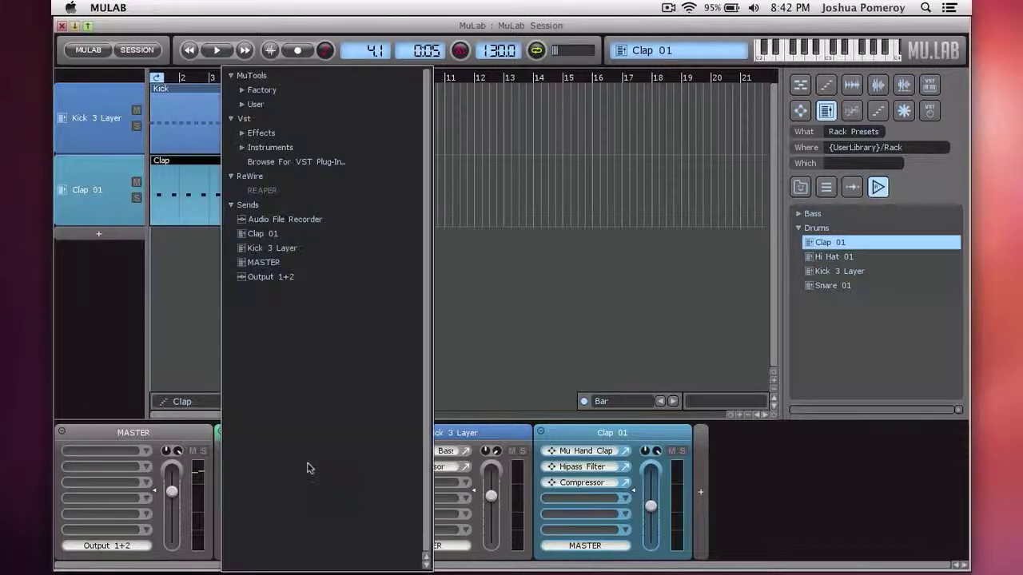
- Add a Factory > Effects > Amplifier > Compressor to the REAPER Rack
{"action": "left_click", "coordinate": [330, 94]}
{"action": "left_click", "coordinate": [339, 105]}
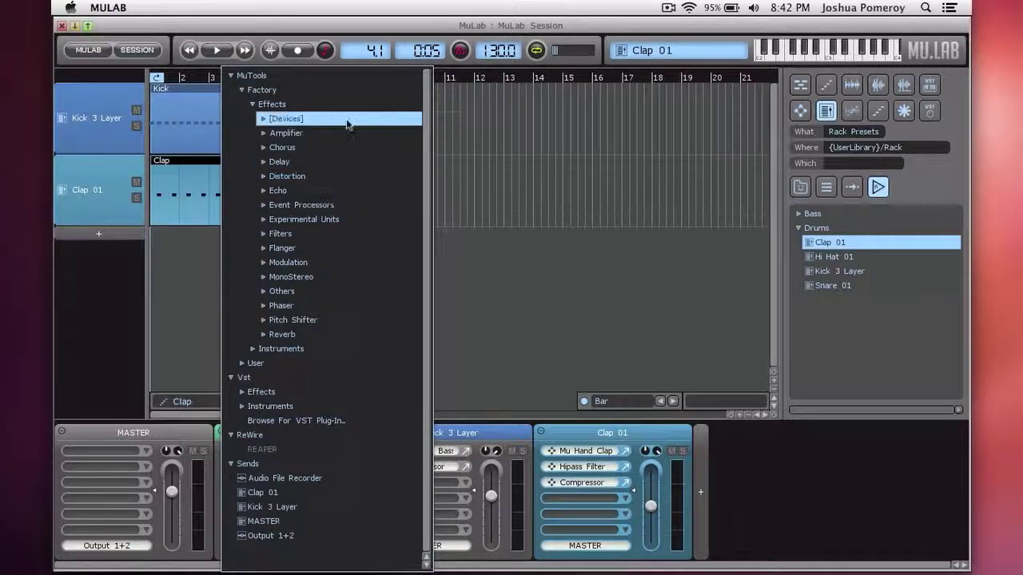
{"action": "left_click", "coordinate": [326, 133]}
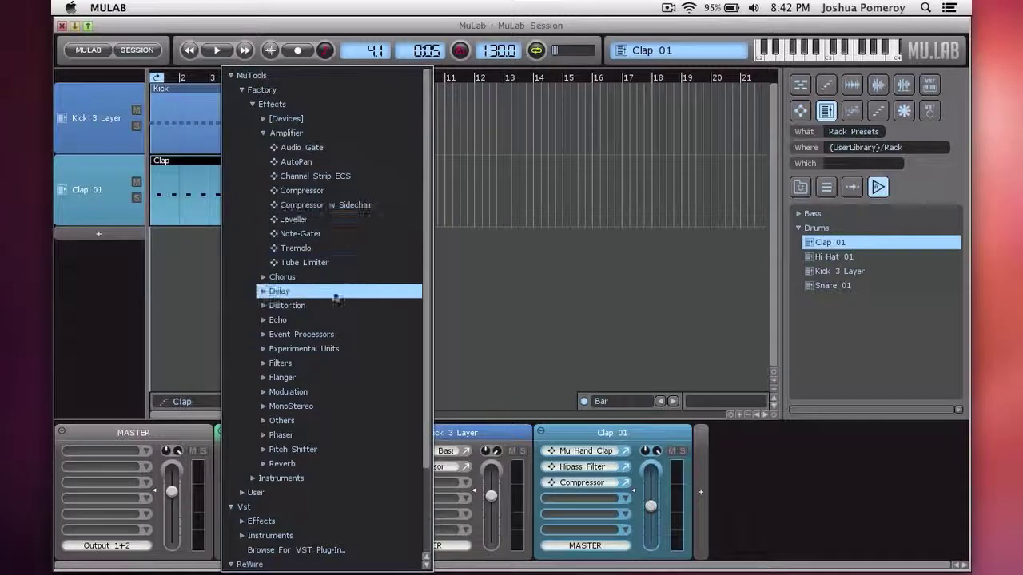
{"action": "left_click", "coordinate": [328, 191]}
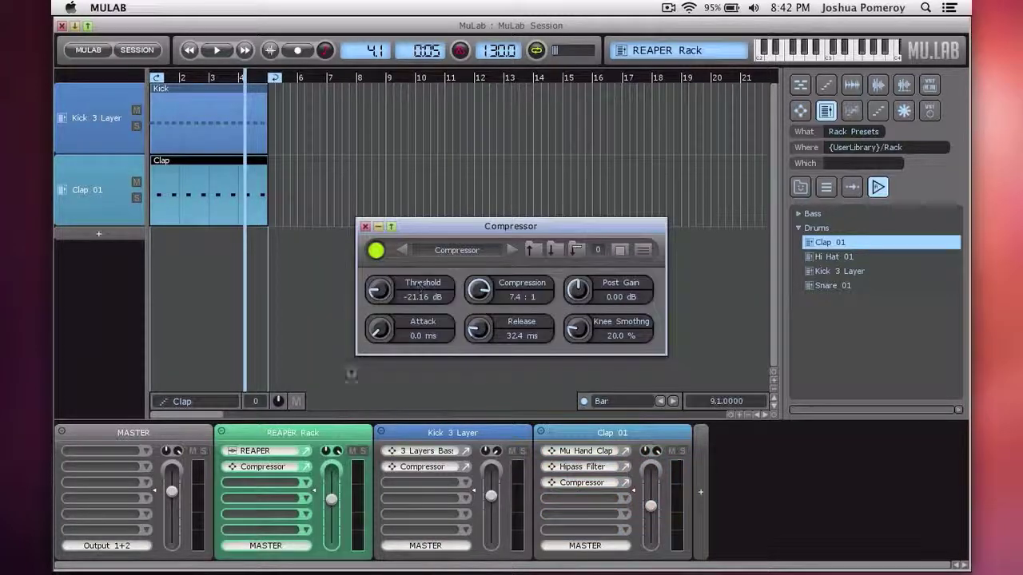
- Set the compressor to a 2.0:1 ratio, 14.5 ms attack and 2.88 dB post gain
{"action": "left_click_drag", "start_coordinate": [489, 293], "coordinate": [483, 348]}
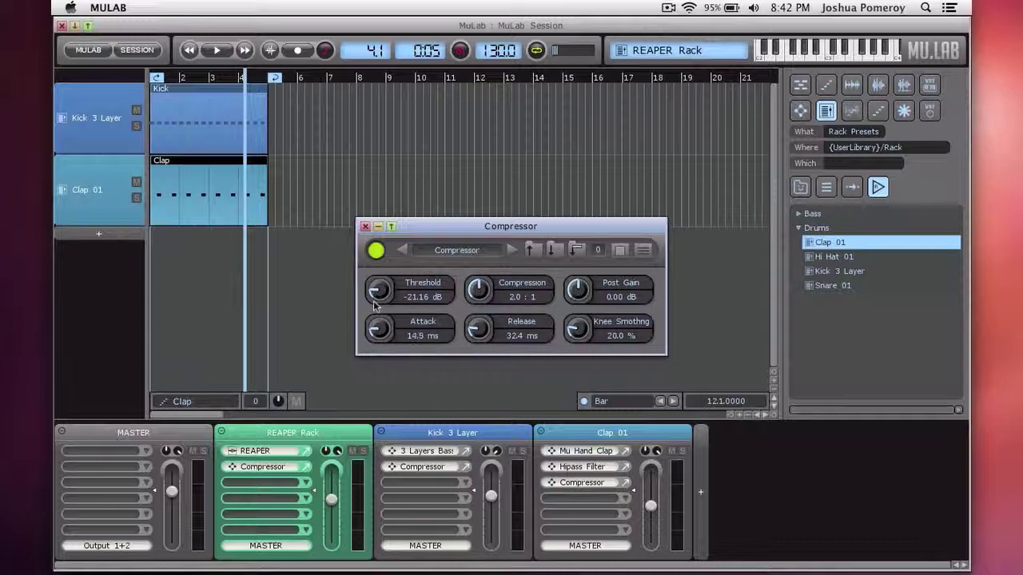
{"action": "key", "text": "space"}
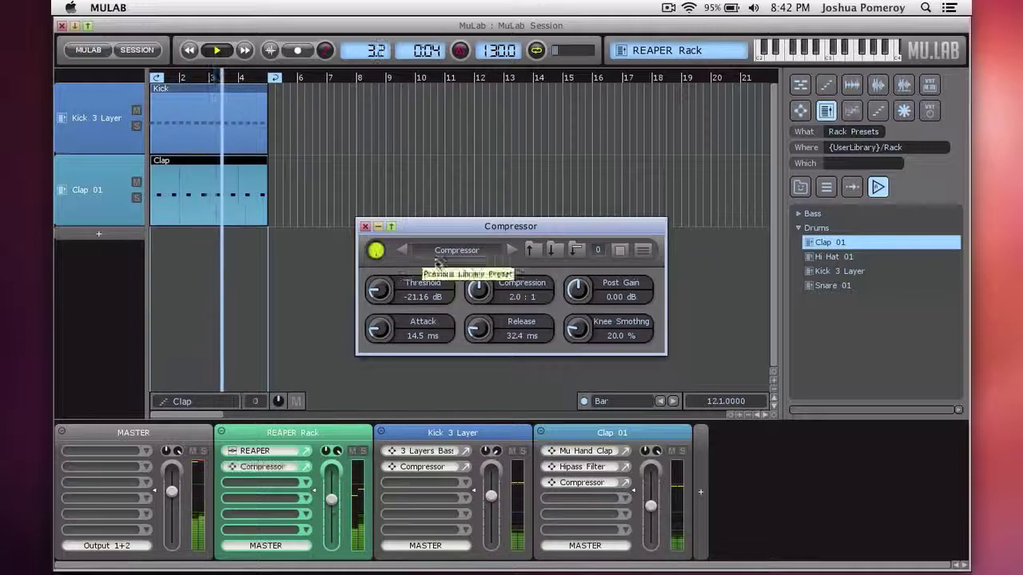
{"action": "left_click_drag", "start_coordinate": [577, 289], "coordinate": [576, 276]}
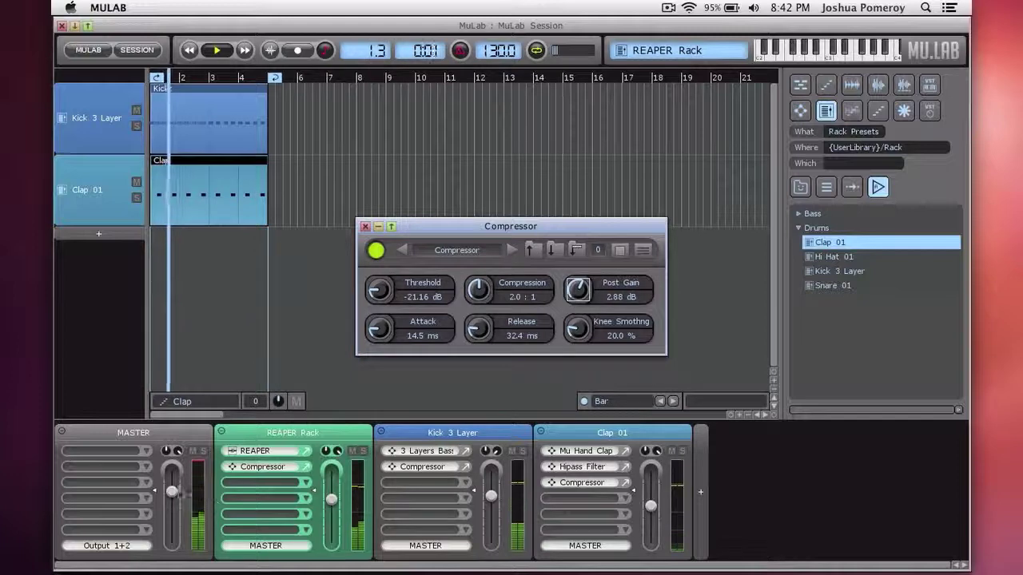
{"action": "left_click", "coordinate": [330, 500]}
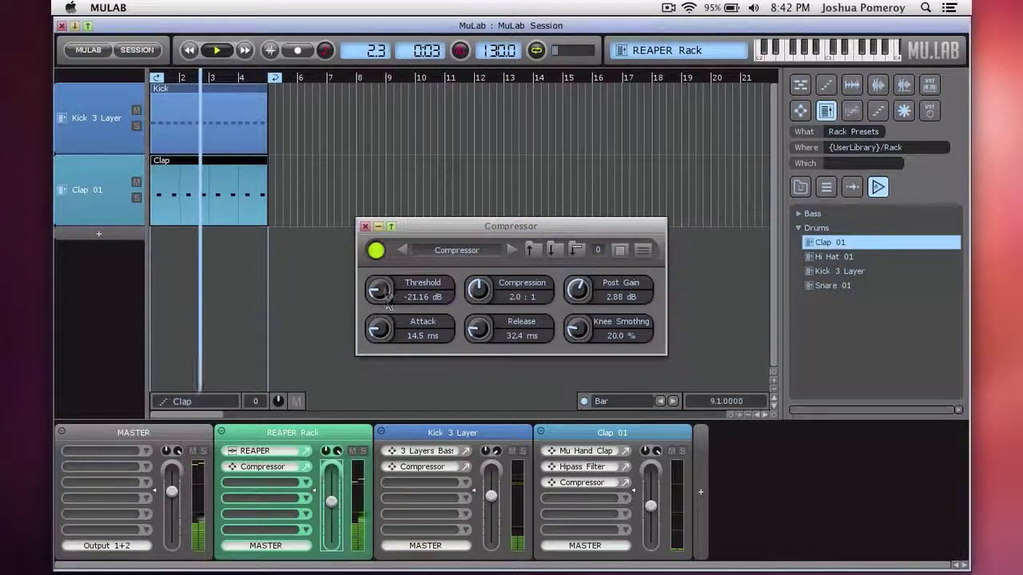
{"action": "left_click", "coordinate": [365, 226]}
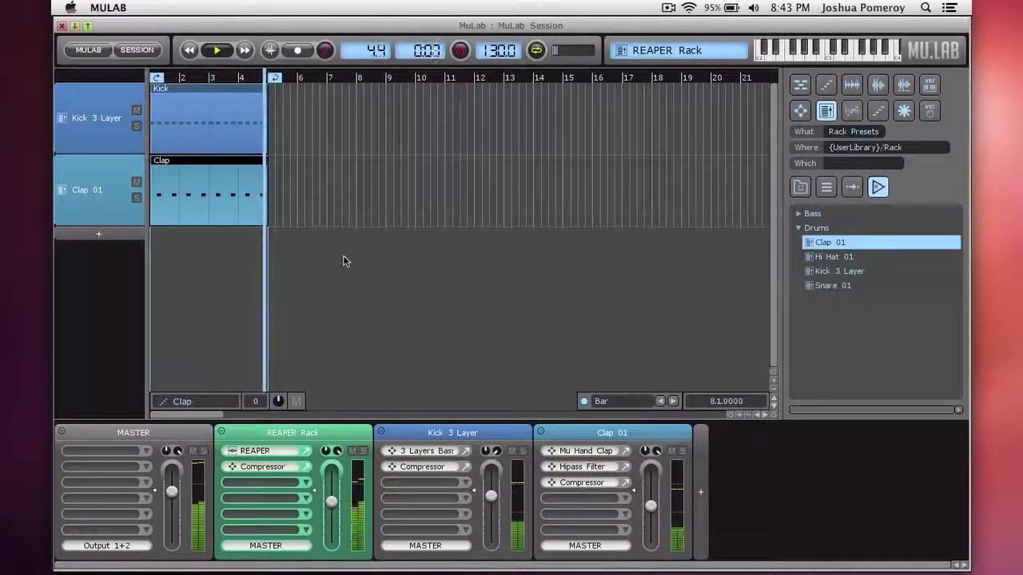
{"action": "key", "text": "F3"}
- Move the REAPER window right beside MuLab's tracks and stop playback at 1.1.00
{"action": "left_click", "coordinate": [714, 255]}
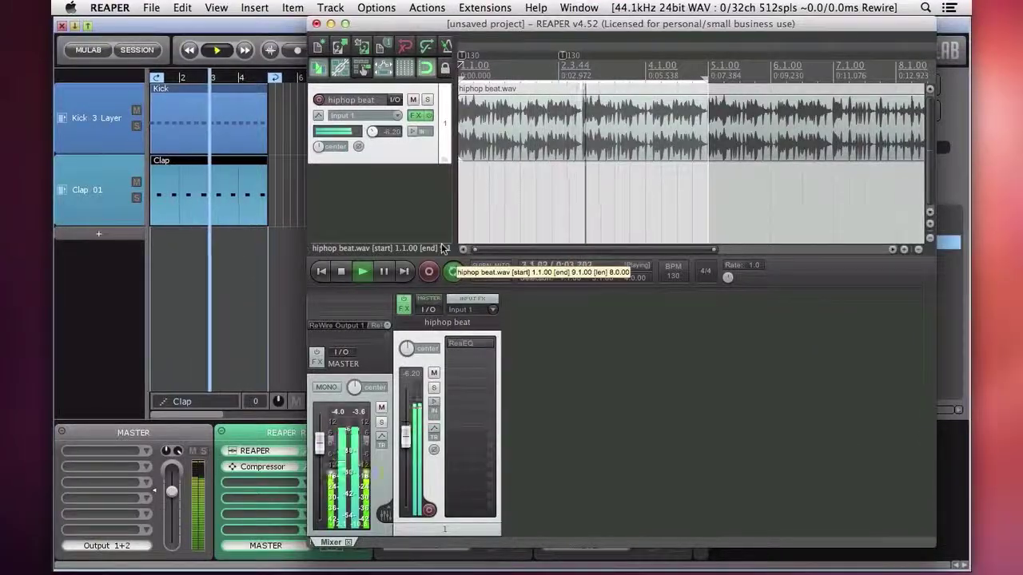
{"action": "left_click_drag", "start_coordinate": [310, 197], "coordinate": [546, 207]}
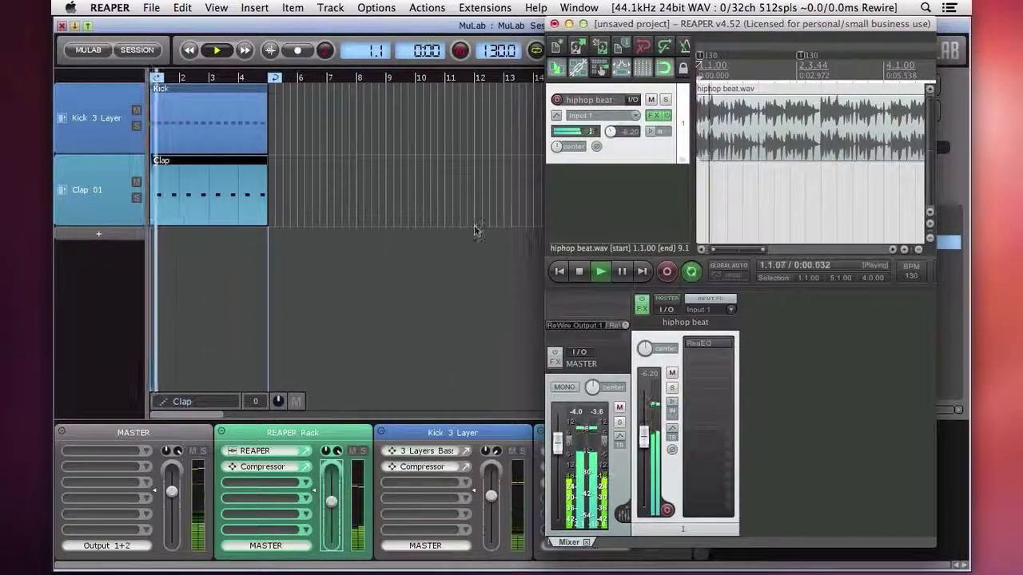
{"action": "key", "text": "space"}
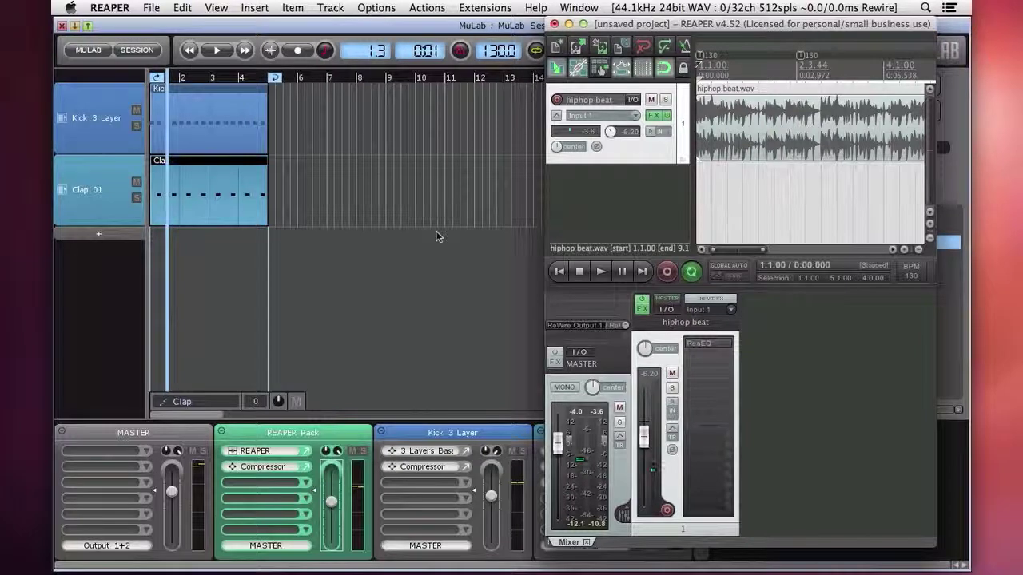